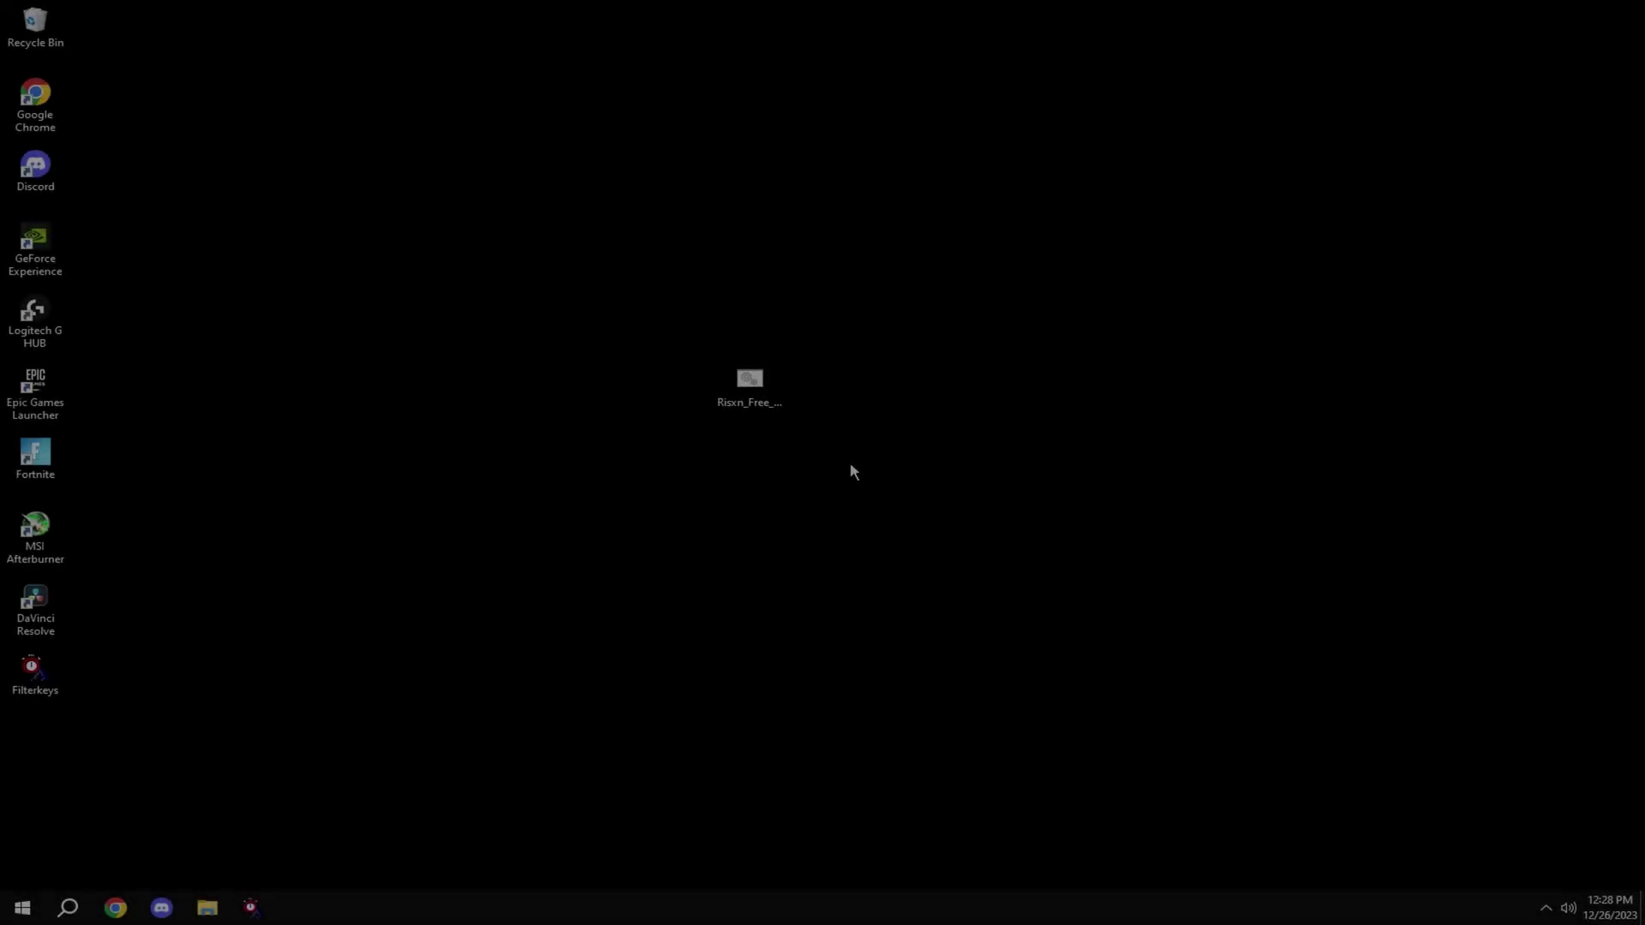
- Create a restore point named 'risxn' for Local Disk C: and close System Properties
key("super")
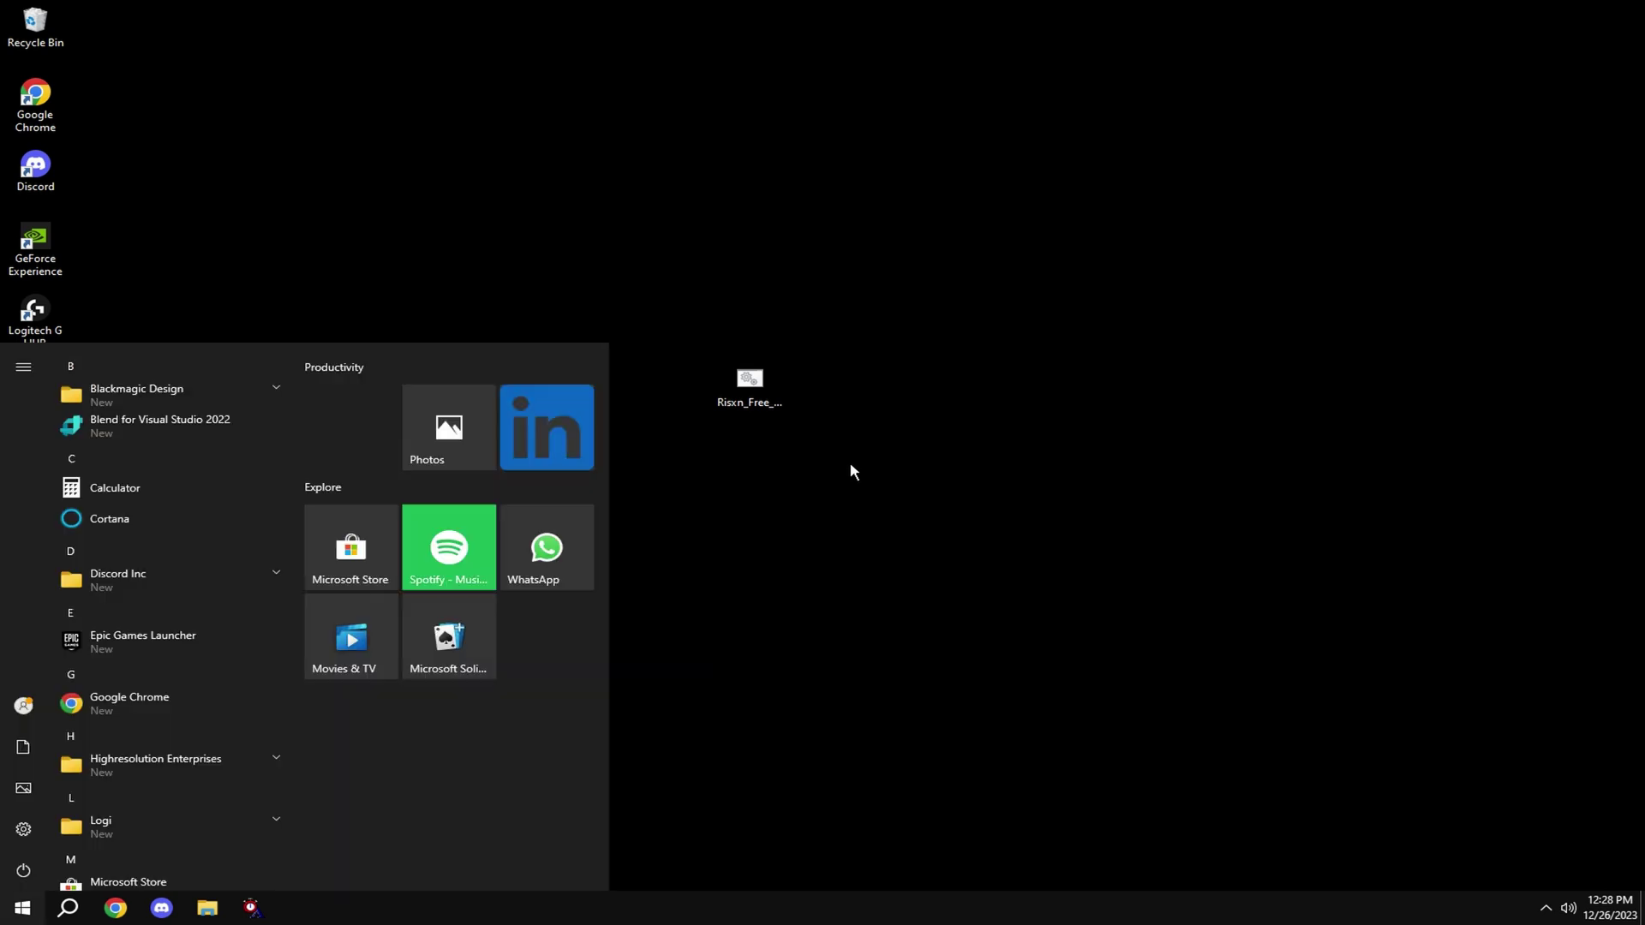
type("restore")
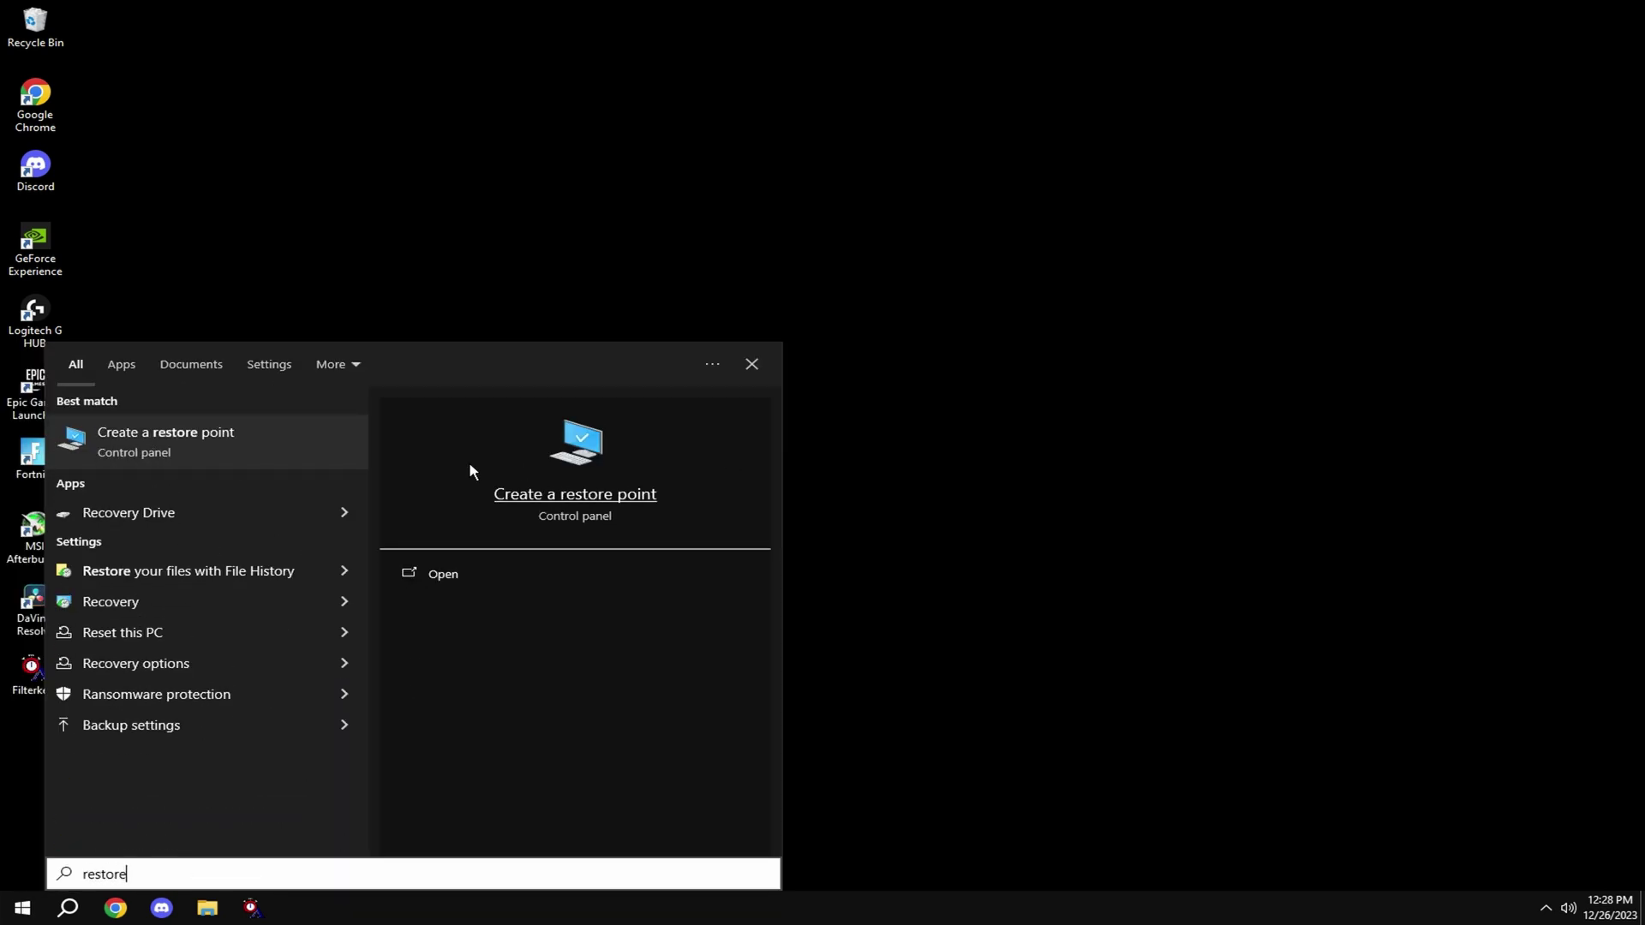
left_click(176, 455)
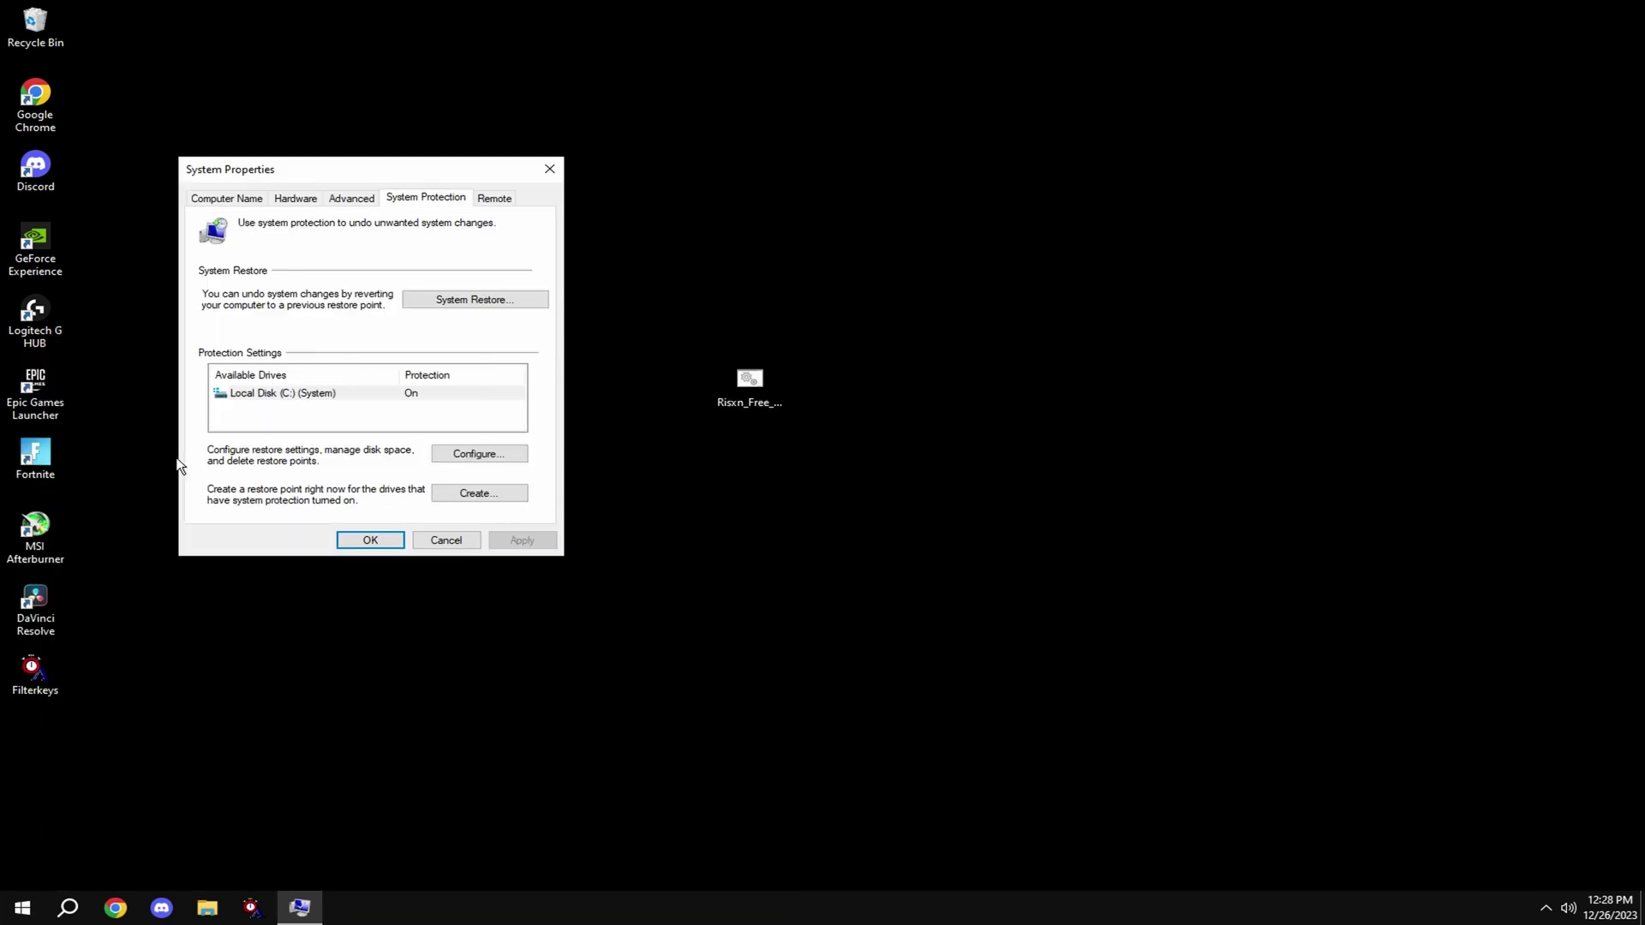
left_click(367, 396)
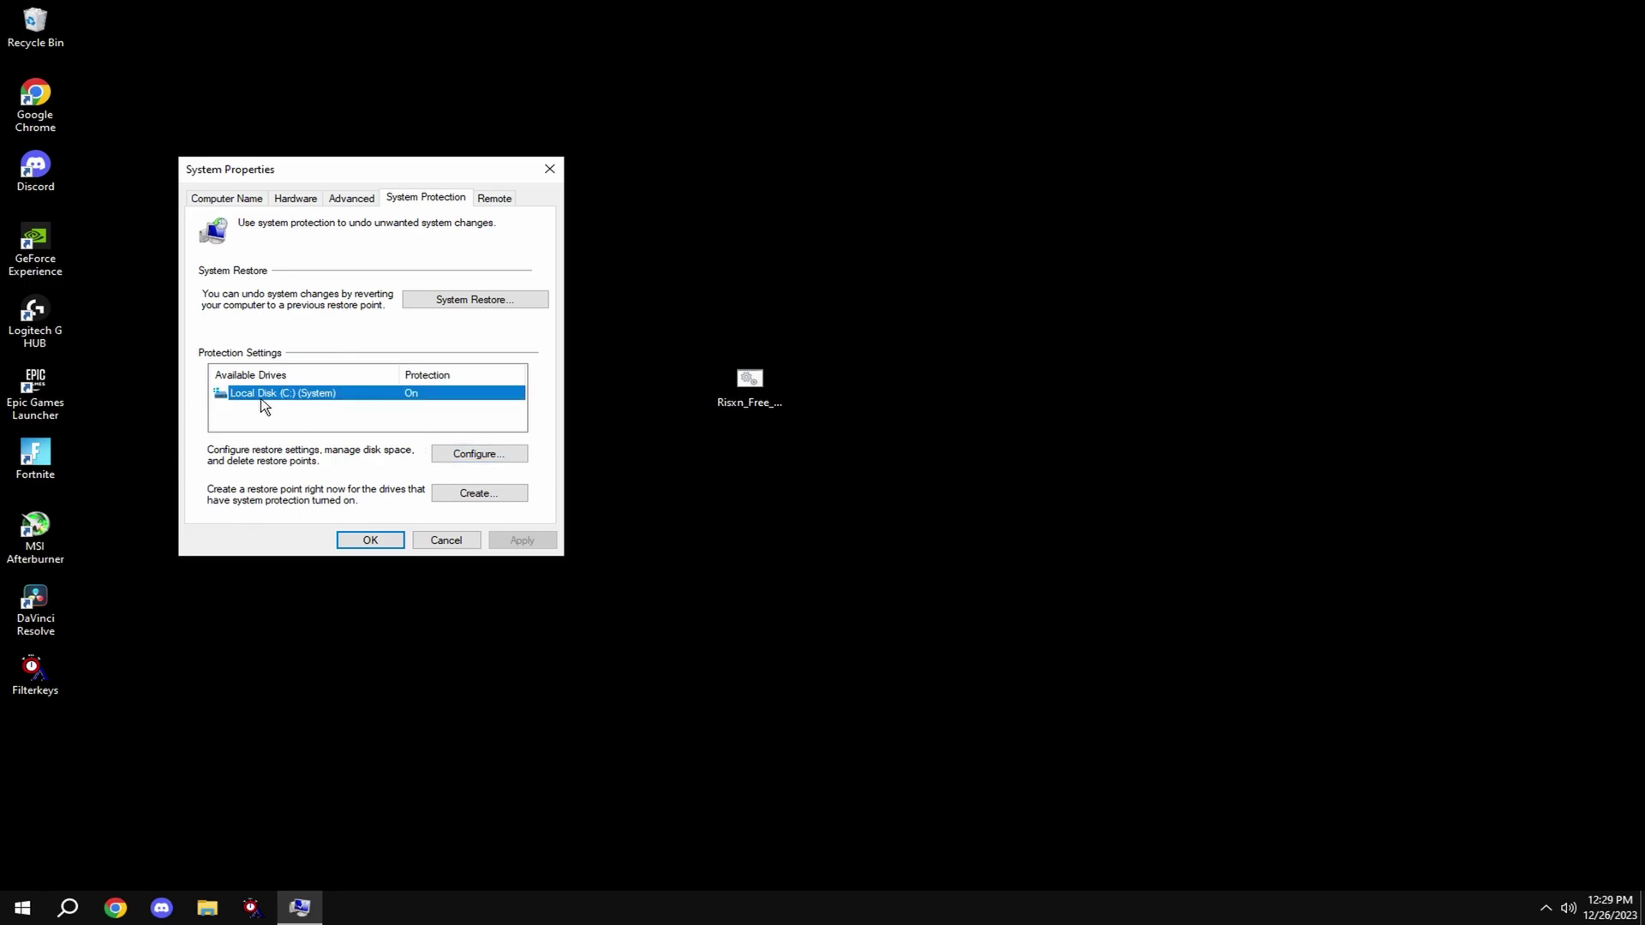
left_click(475, 492)
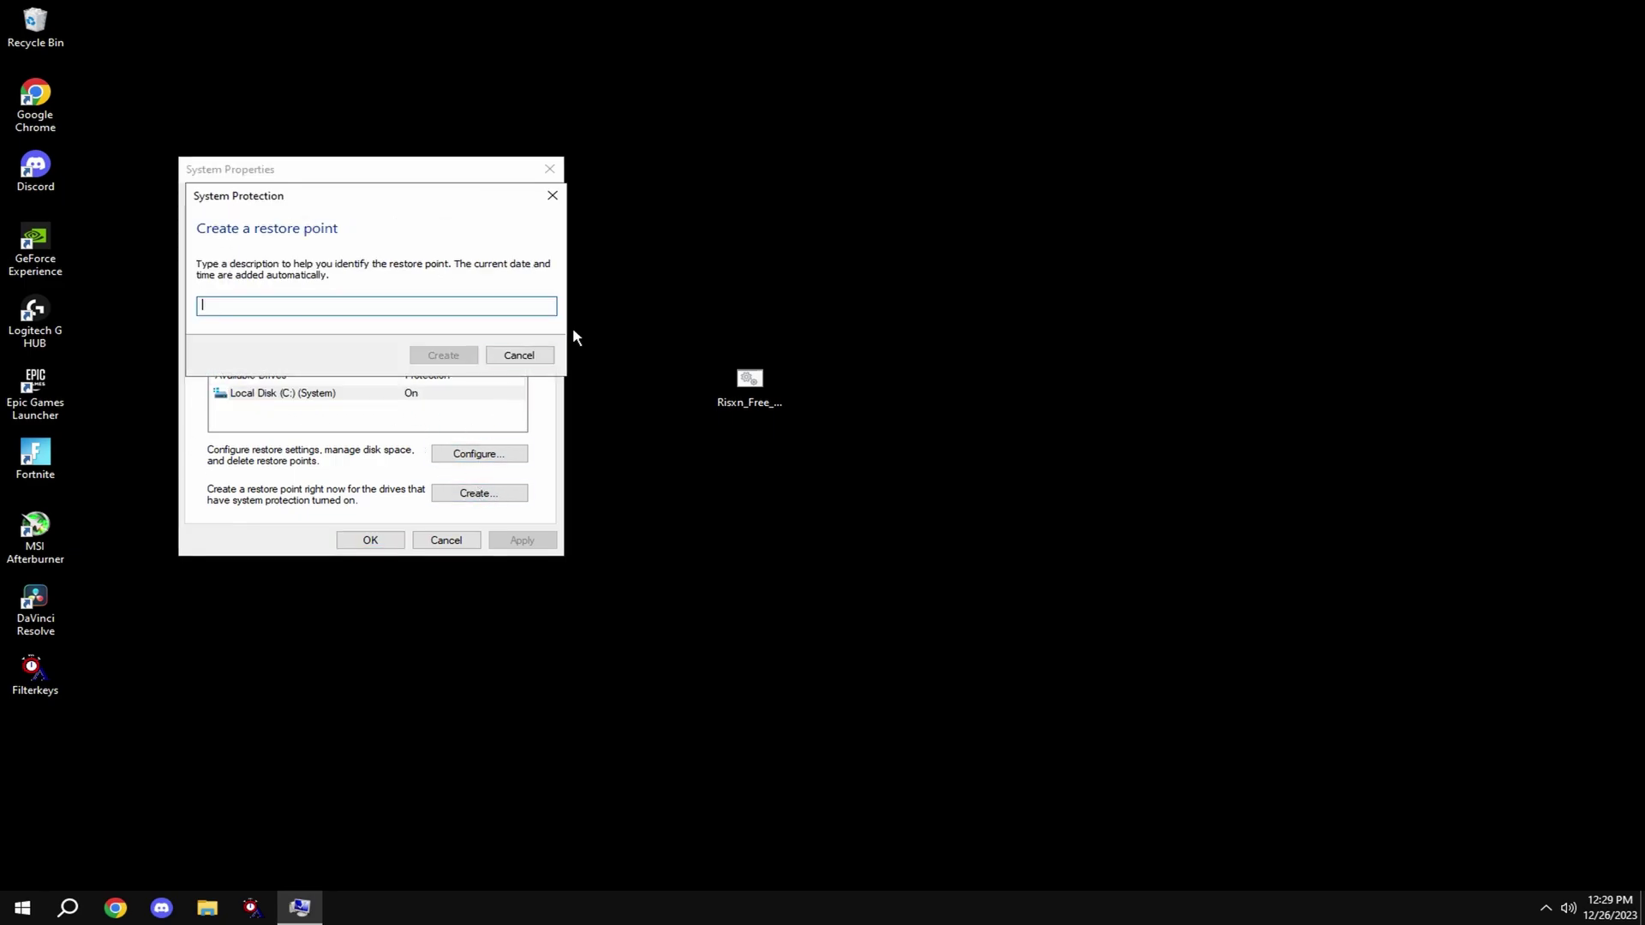
type("risxn")
key("Return")
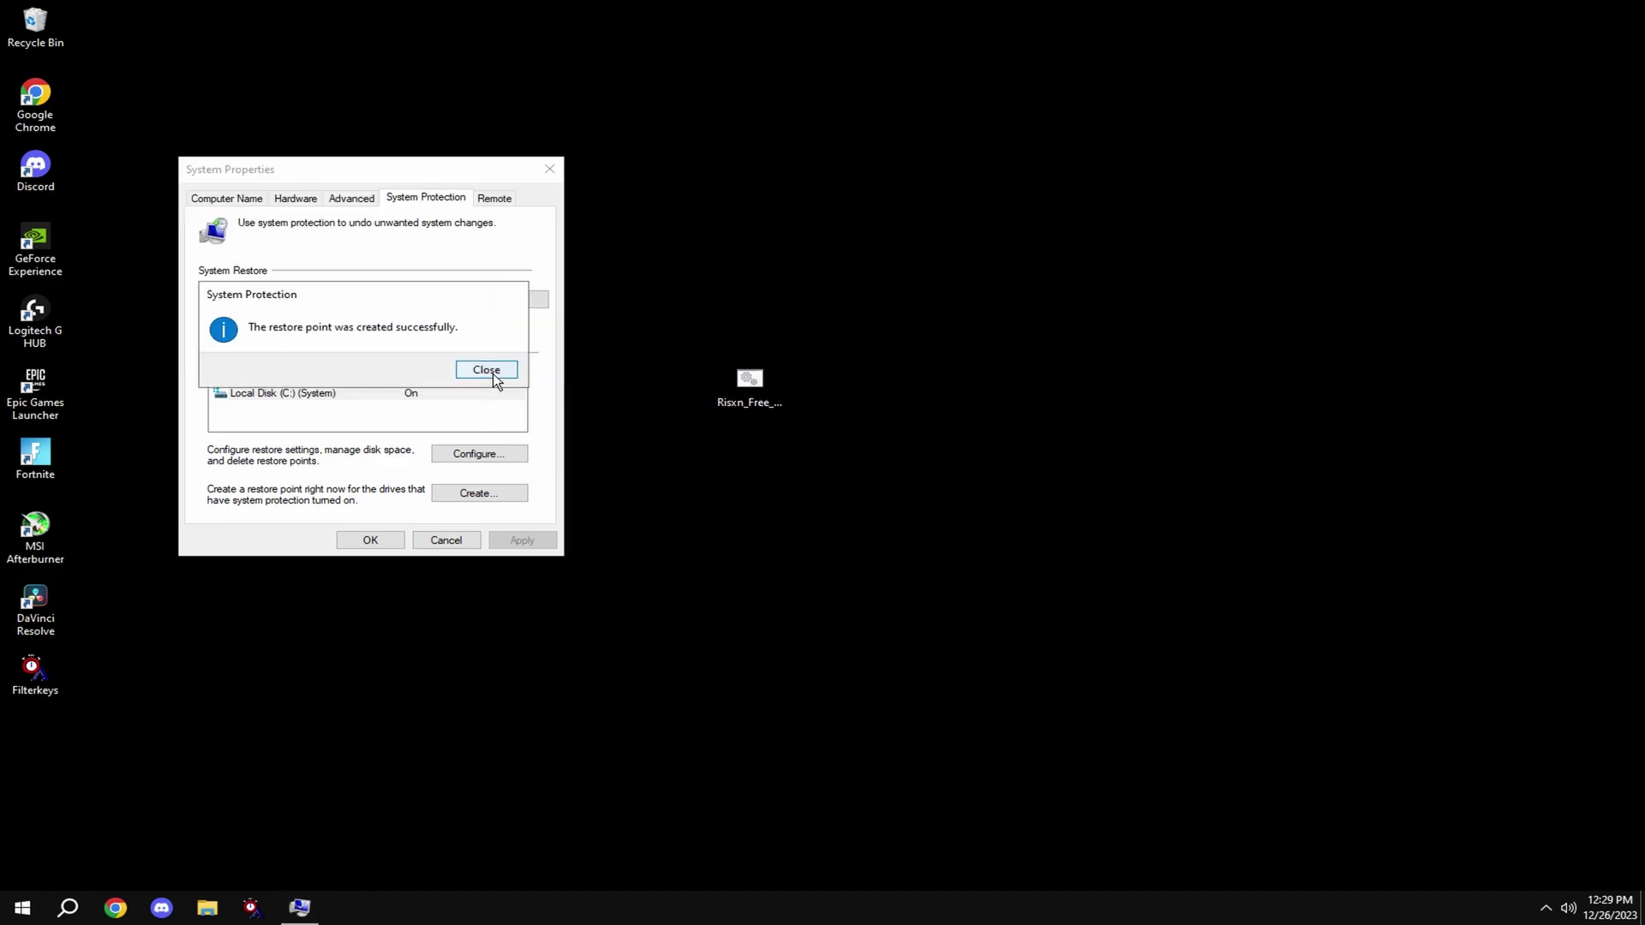
left_click(492, 373)
left_click(359, 543)
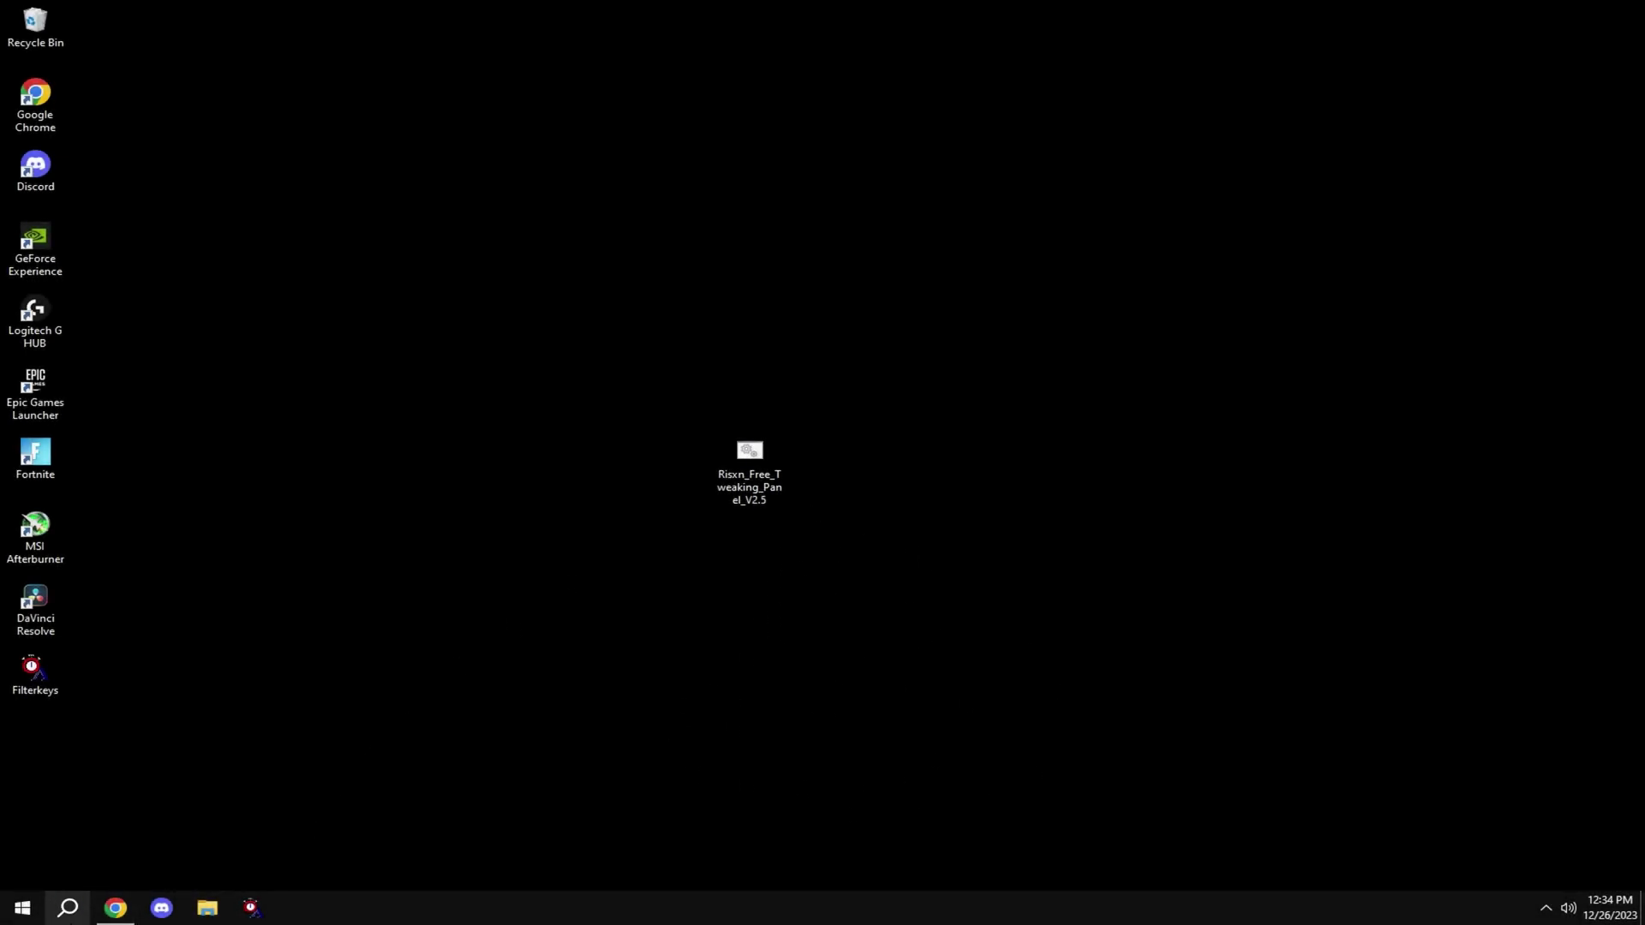
- Upload Risxn_Free_Tweaking_Panel_V2.5.bat to VirusTotal for a malware scan
left_click(115, 907)
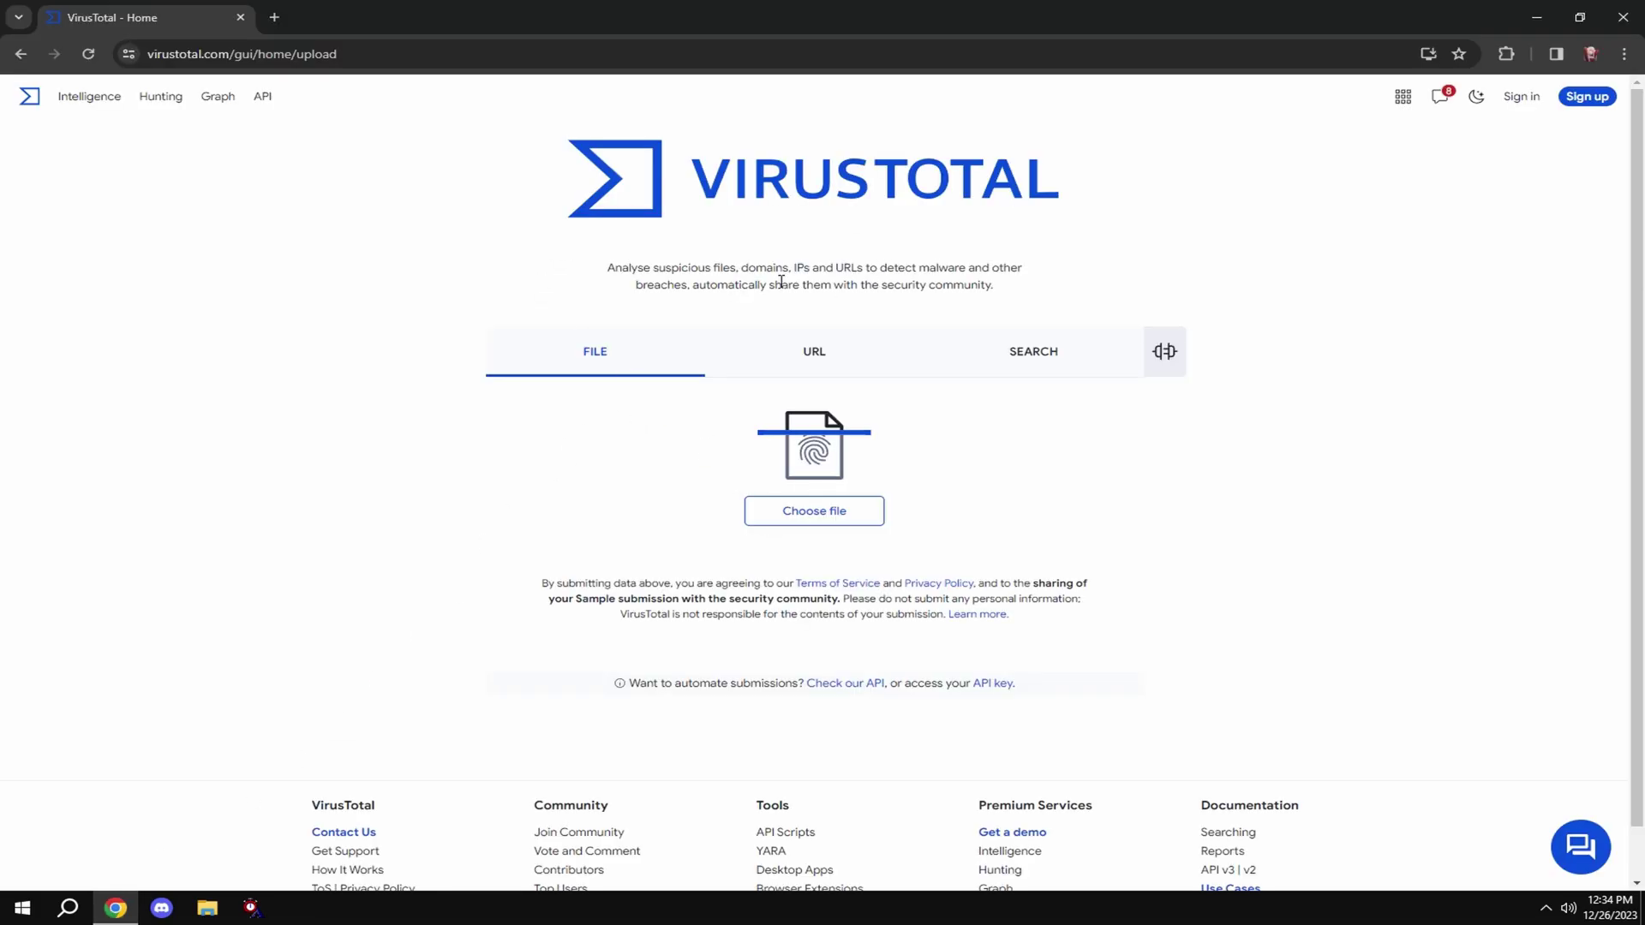
left_click(787, 523)
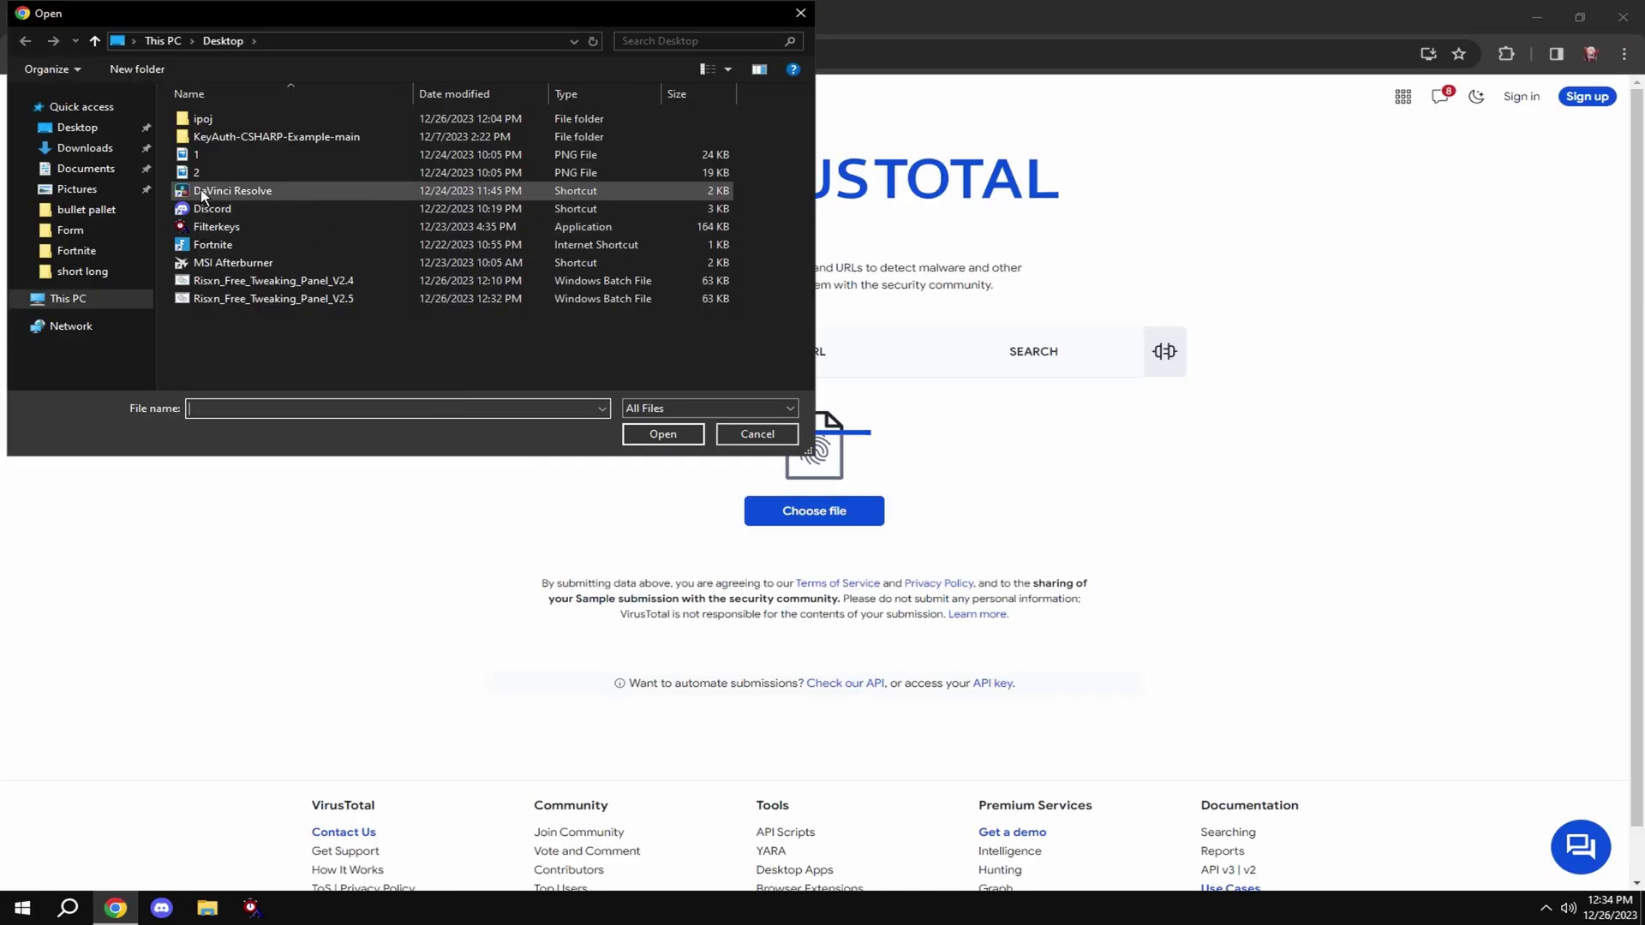
double_click(275, 300)
left_click(848, 548)
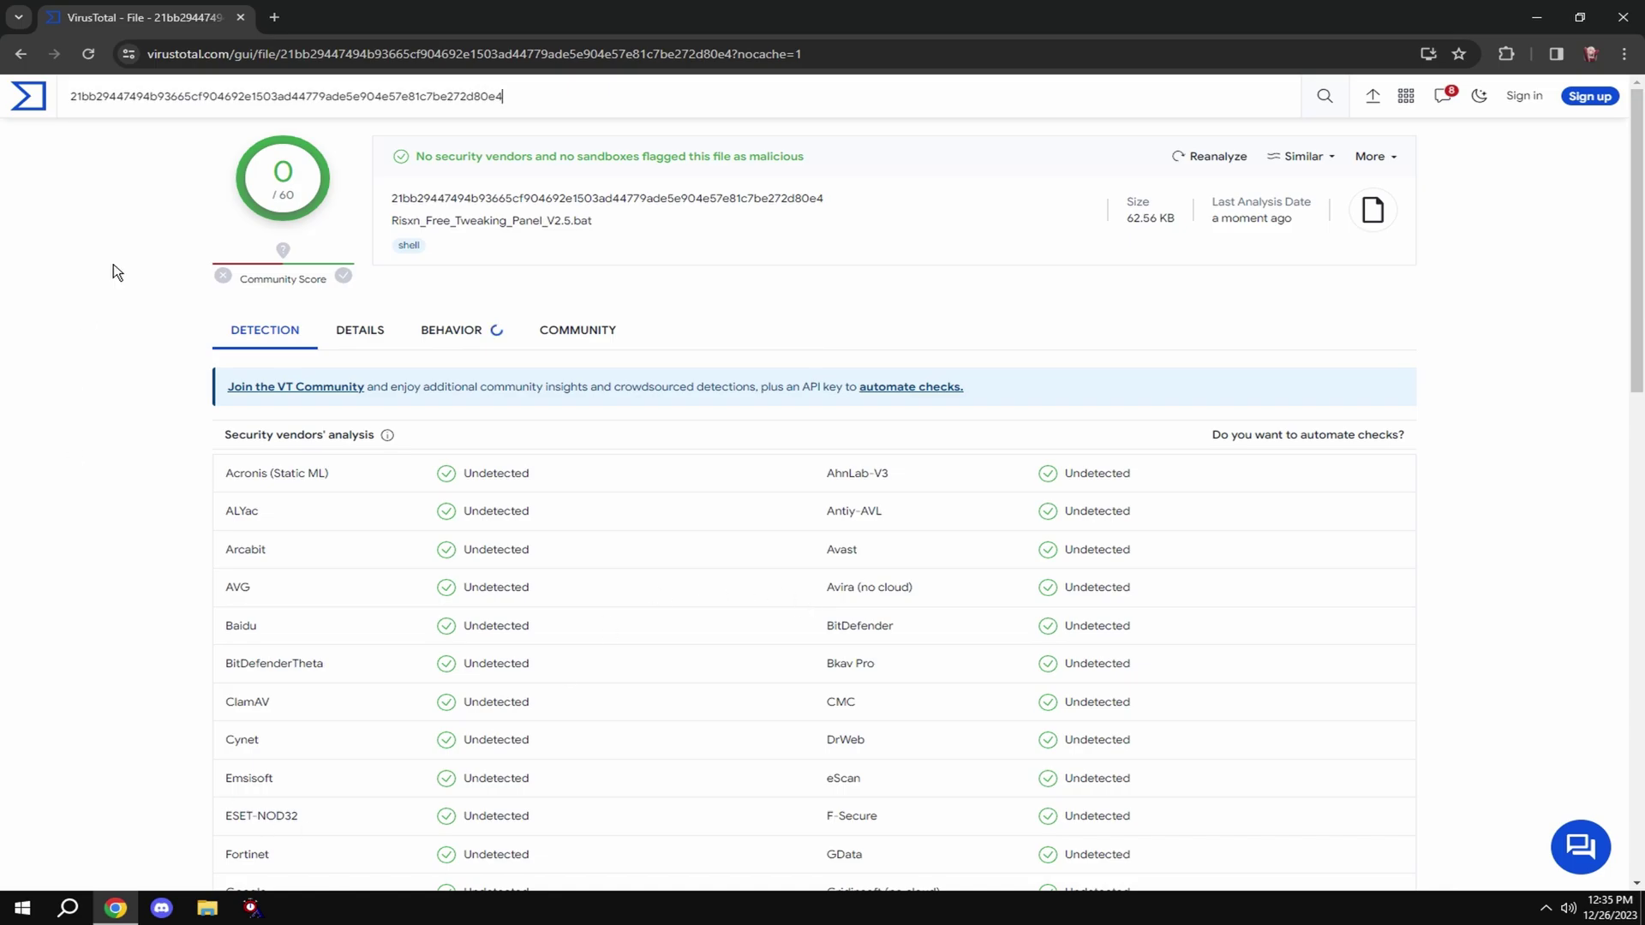
left_click(1623, 17)
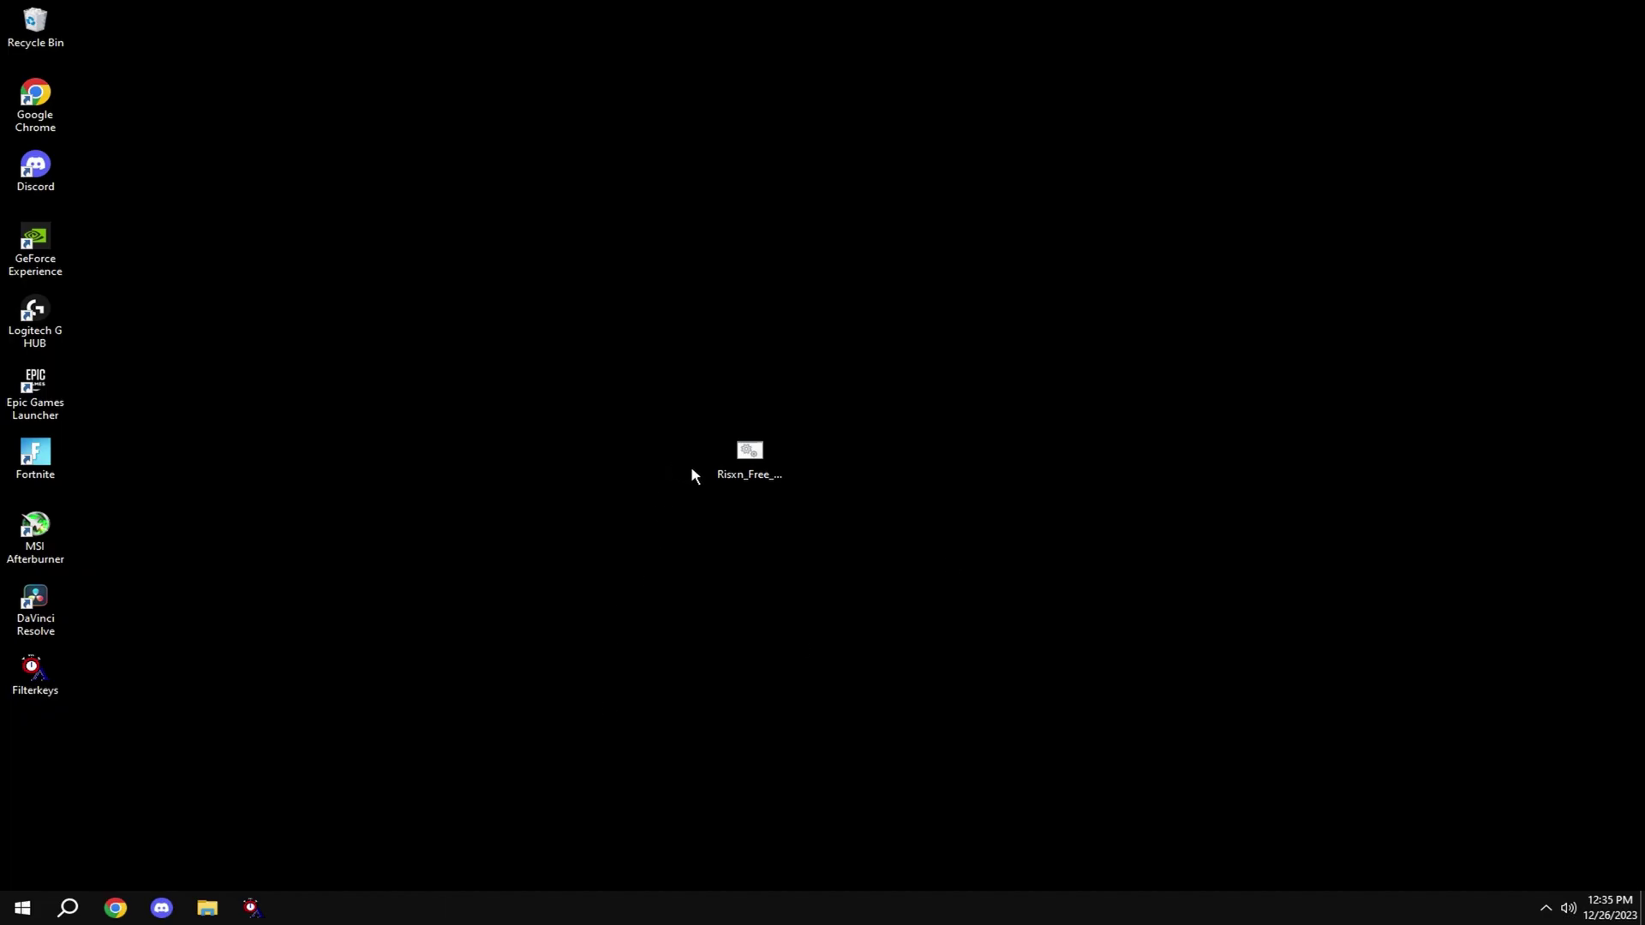
right_click(729, 460)
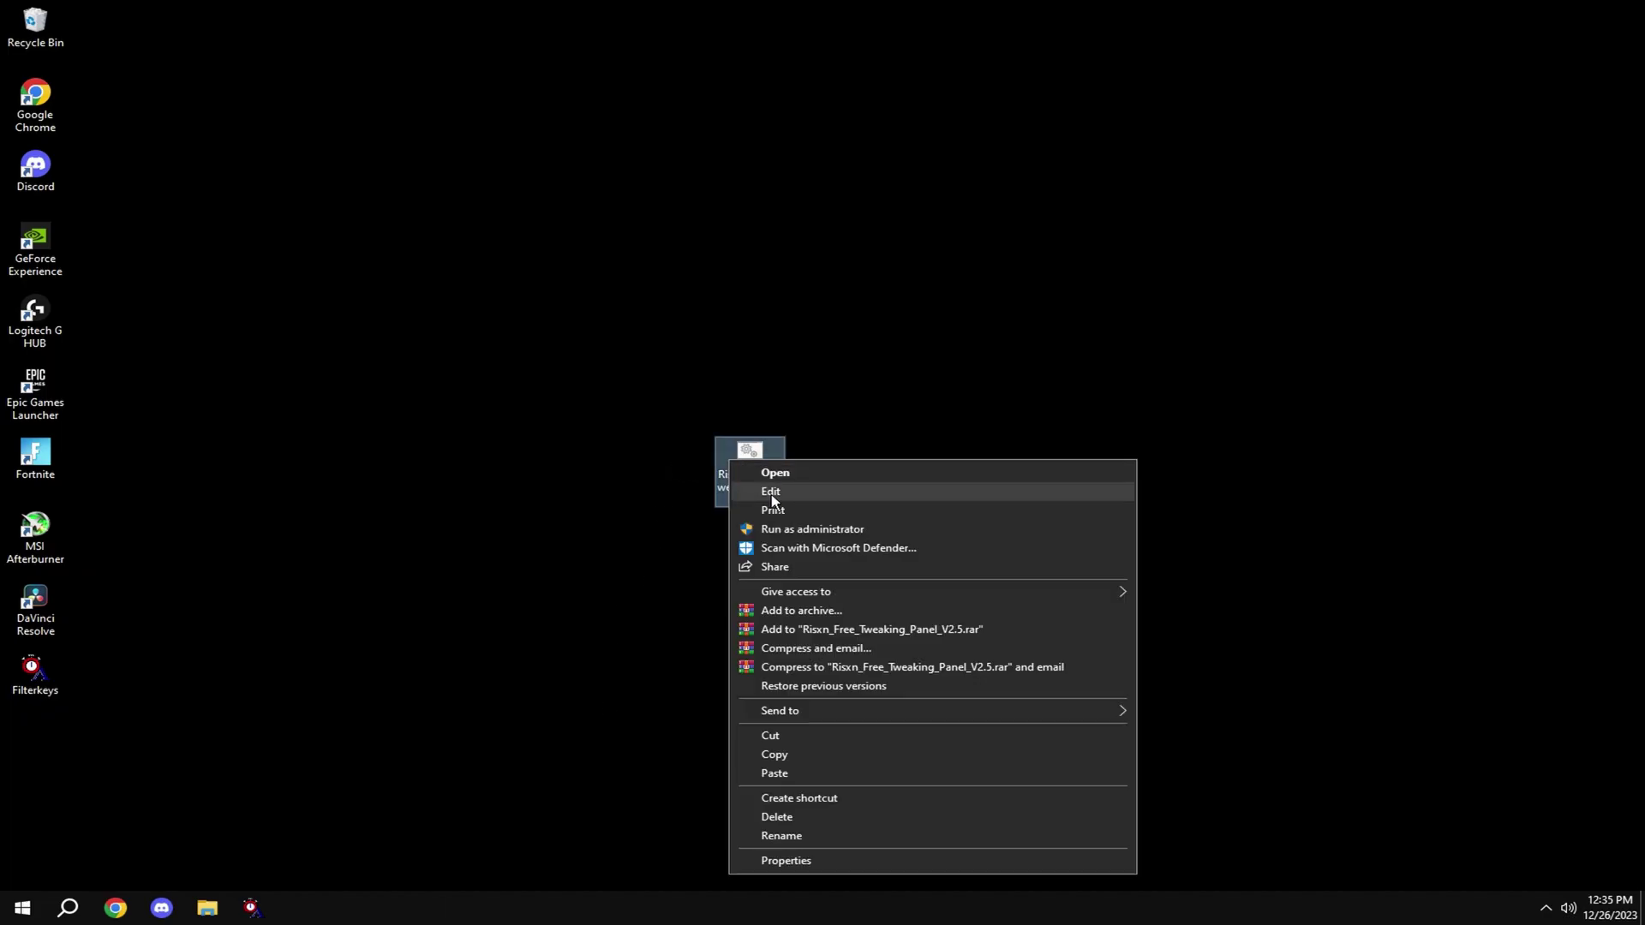
left_click(771, 495)
double_click(876, 49)
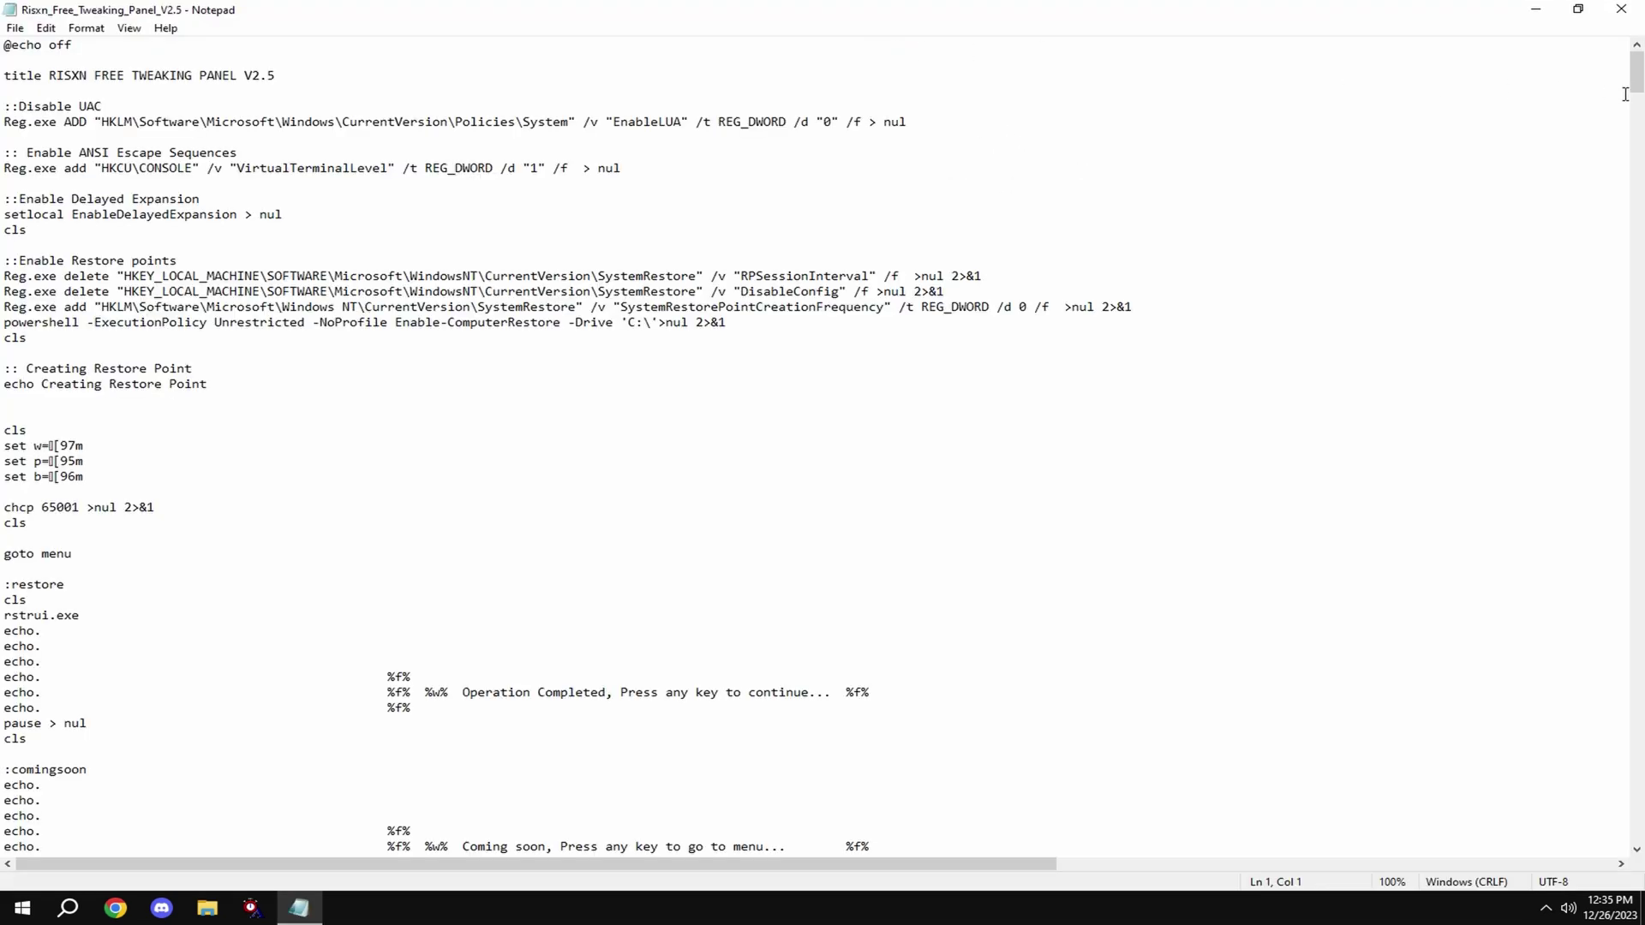
left_click_drag(1633, 86, 1635, 822)
left_click(1621, 9)
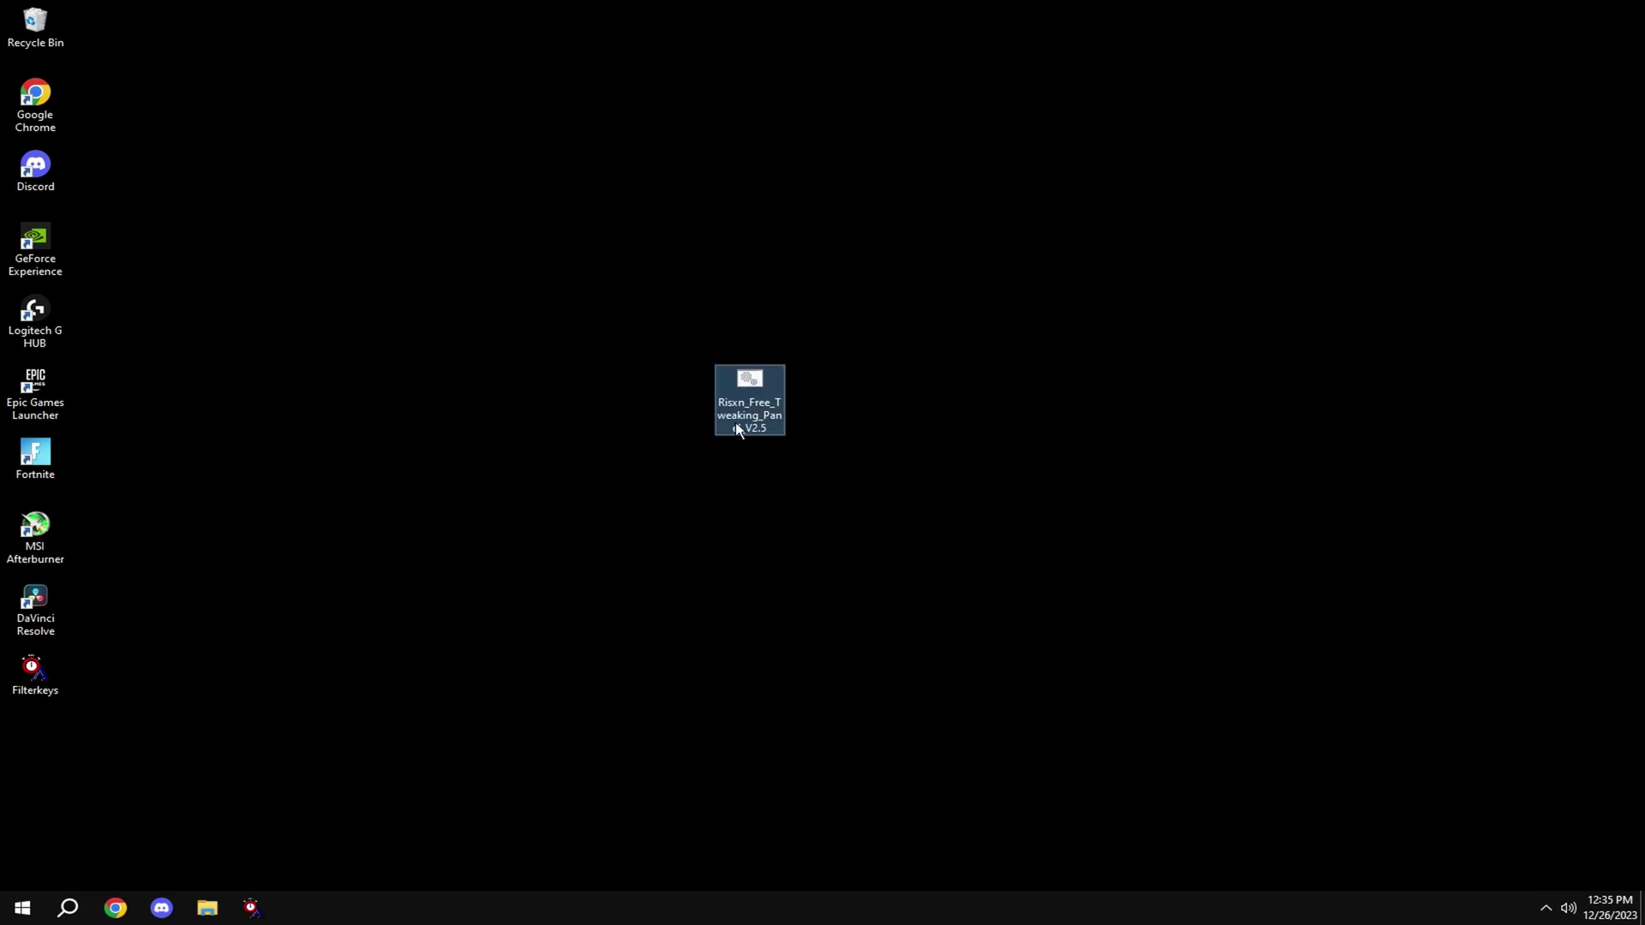
- Launch the Risxn panel batch file as administrator in a maximised console
right_click(737, 405)
left_click(835, 469)
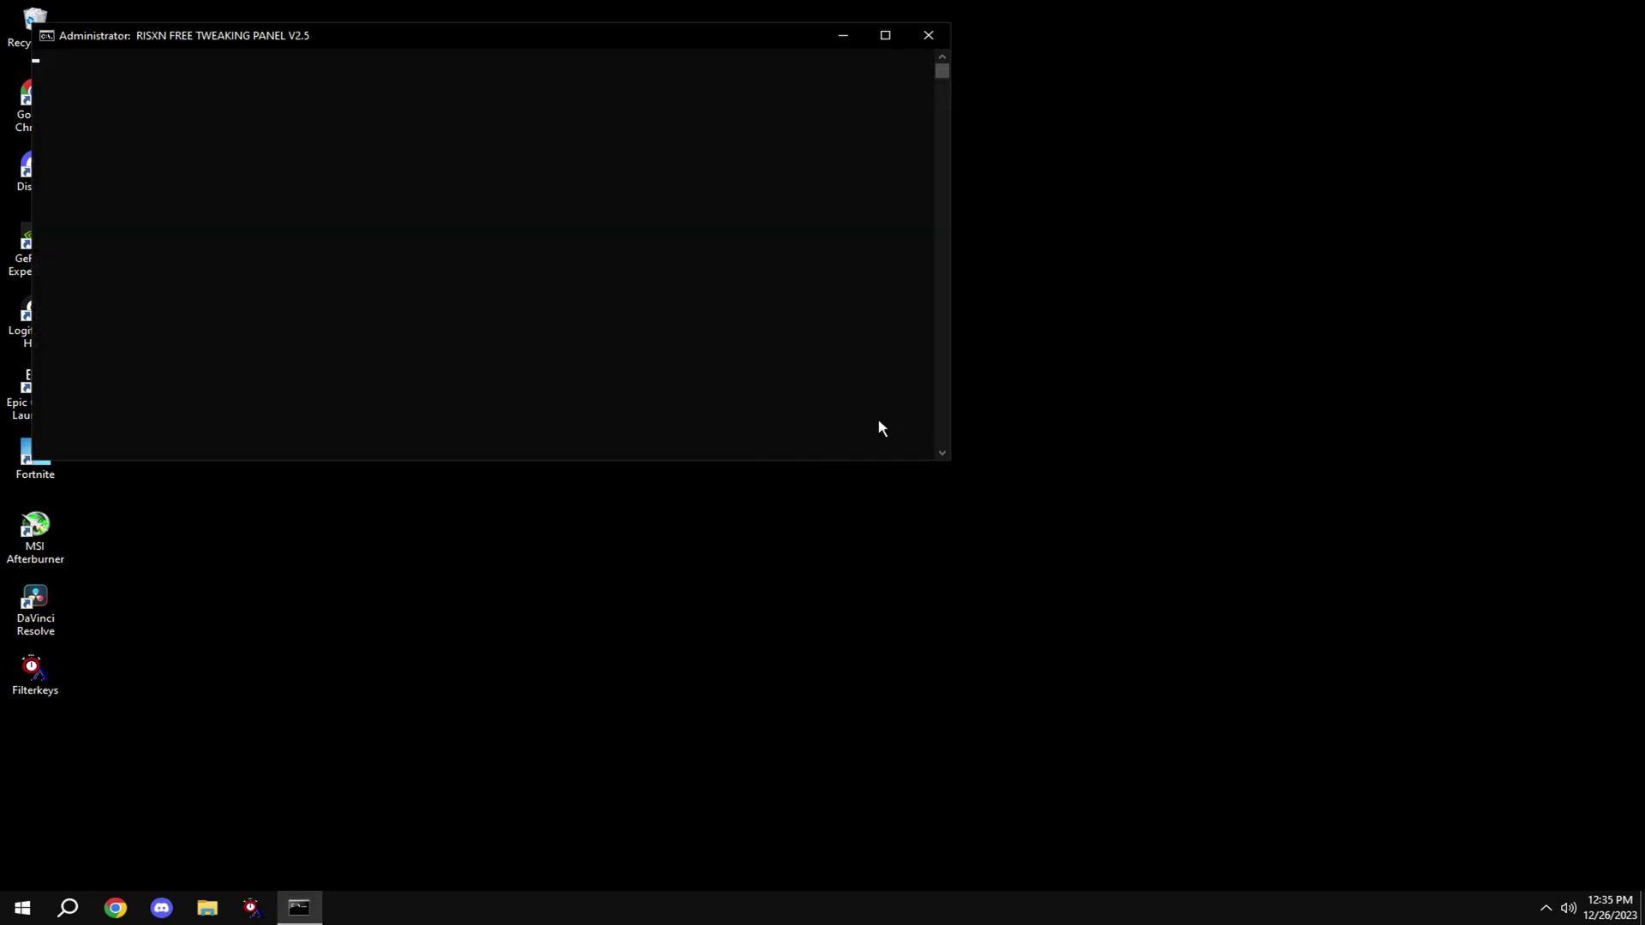
left_click(896, 34)
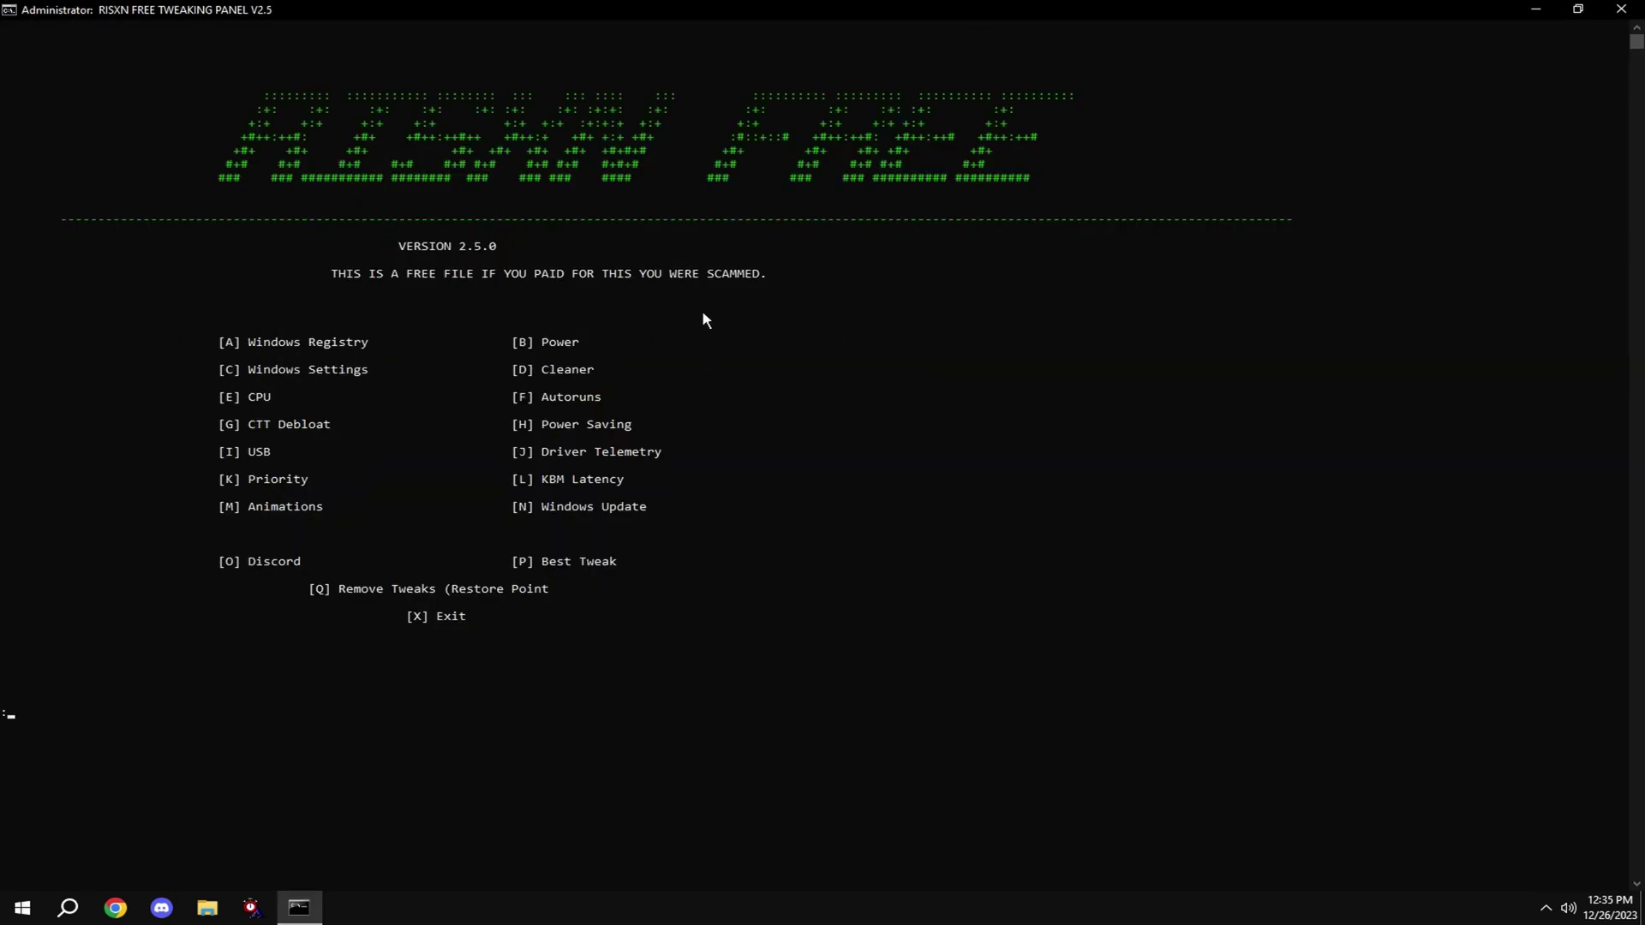
- Run the Priority tweak (K) and choose the Ultimate Performance power plan
type("k")
key("Return")
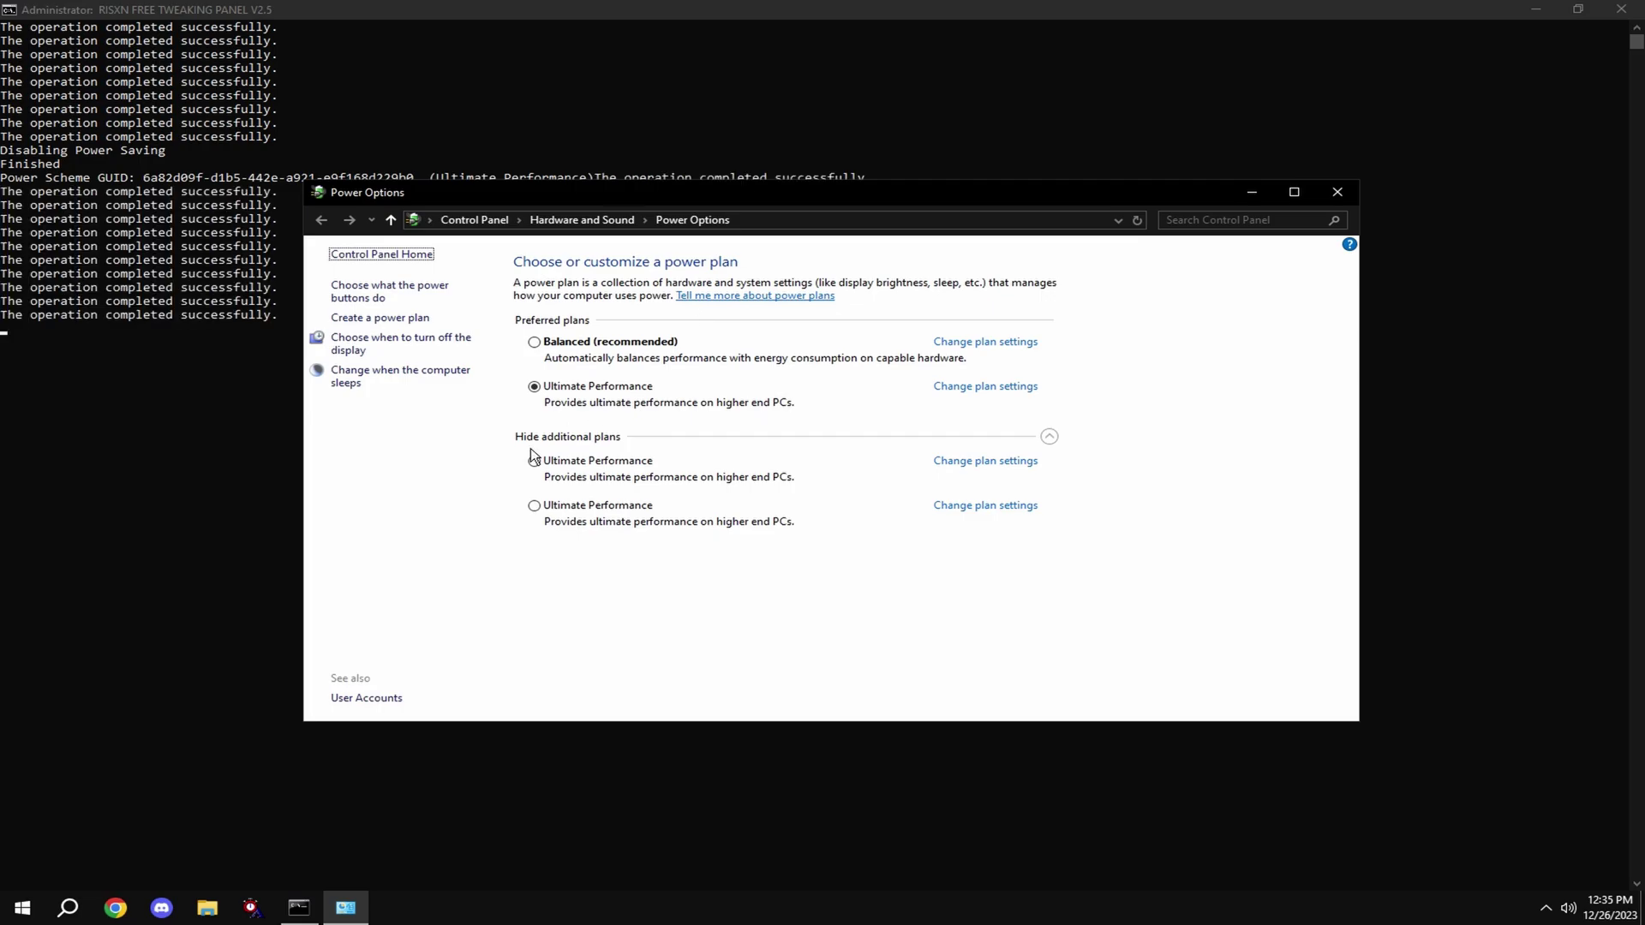
left_click(534, 461)
- Close Power Options and run menu option 12 to remove telemetry scheduled tasks
left_click(1337, 192)
key("Return")
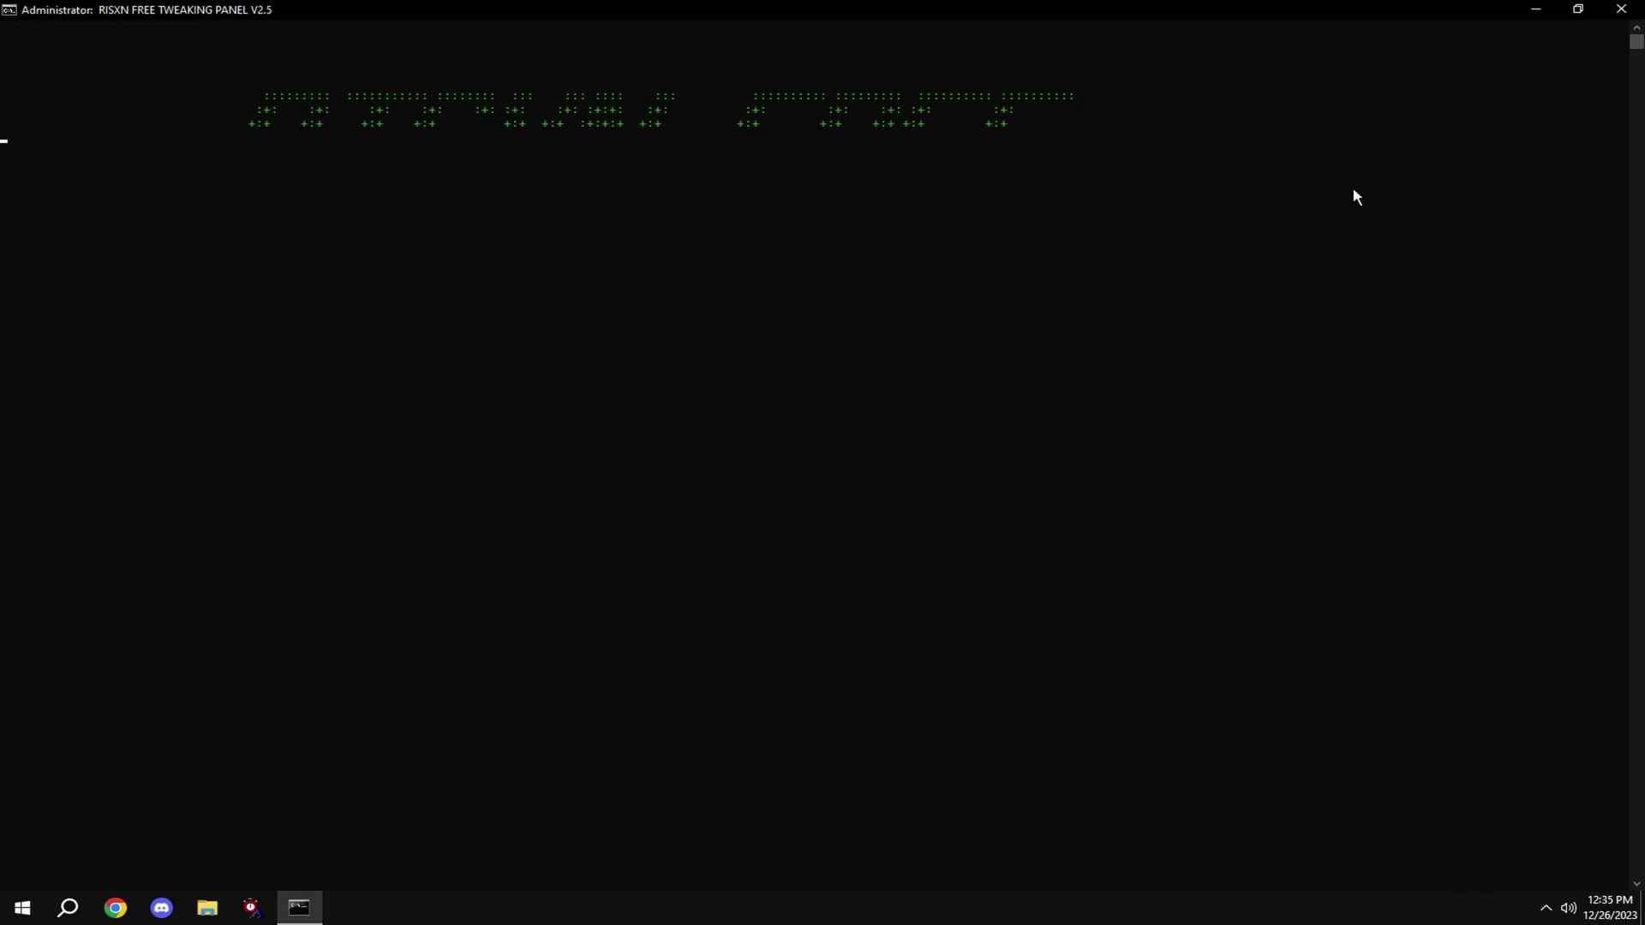
type("12")
key("Return")
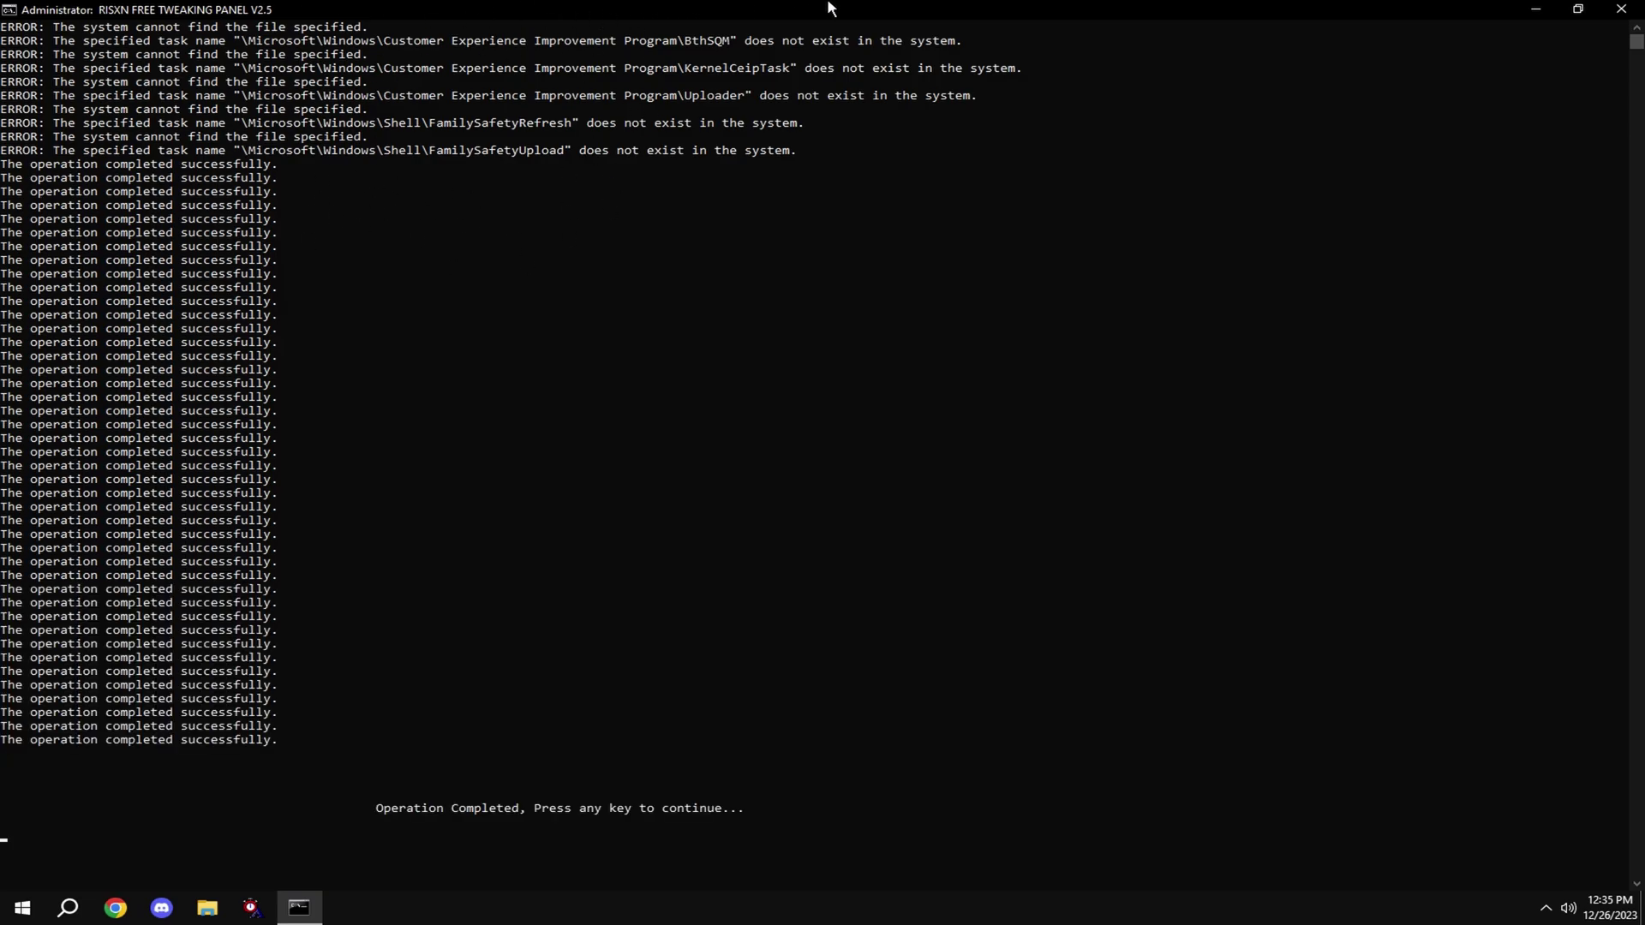
- Run the Cleaner tweak (option 9) to delete Prefetch and Temp files
key("Return")
type("9")
key("Return")
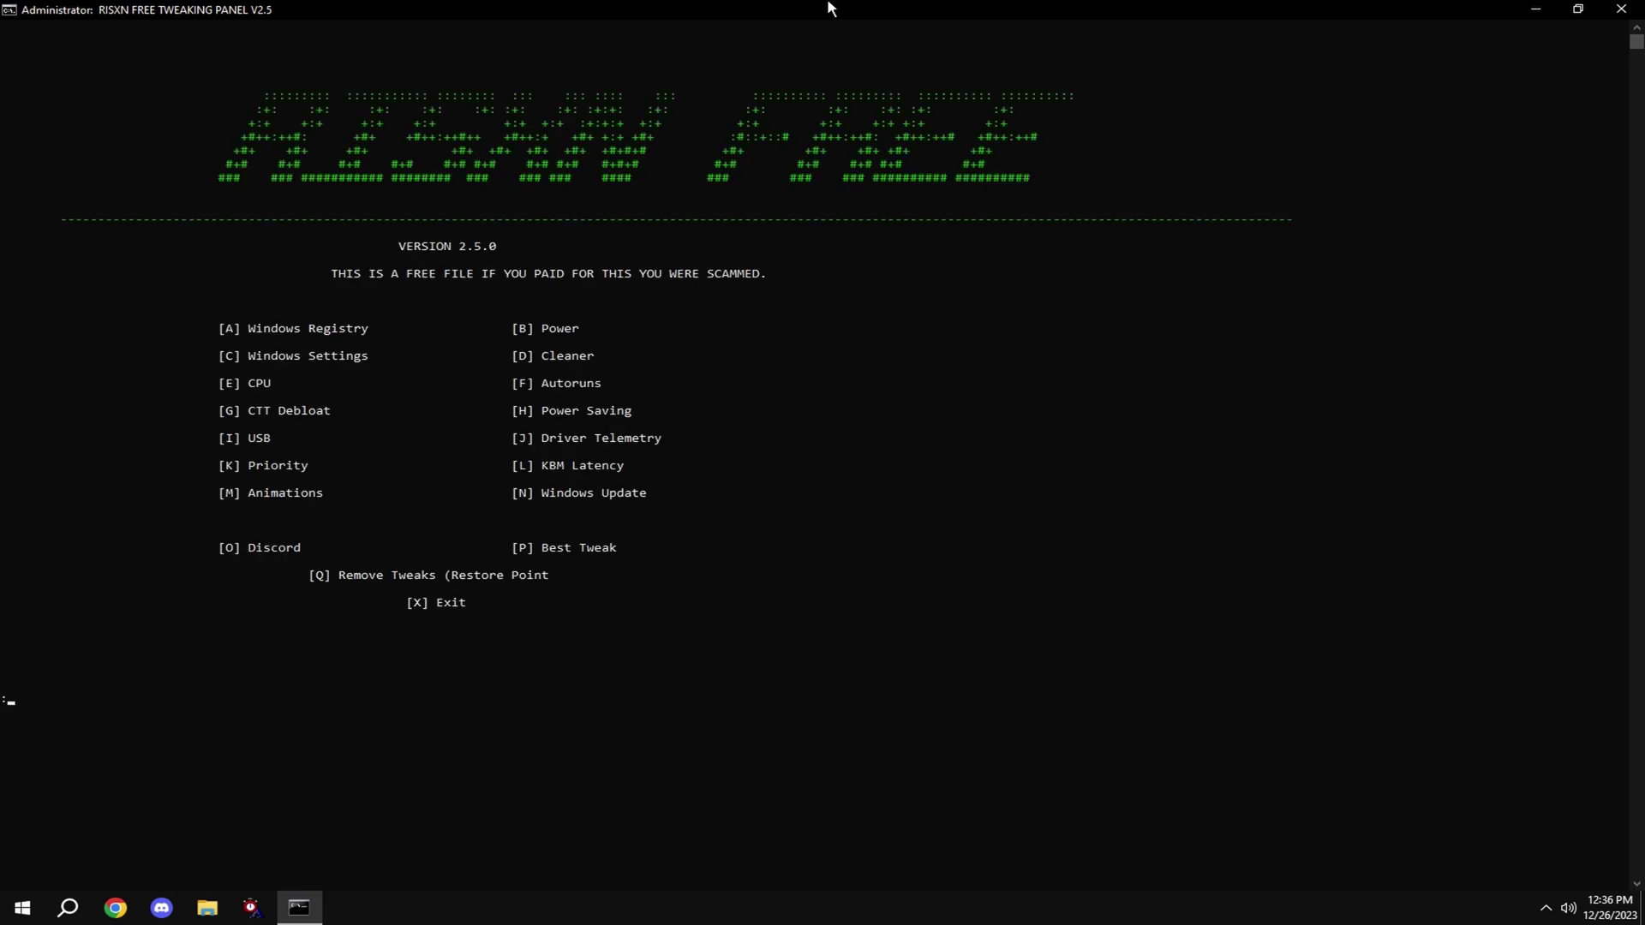
- Run the Autoruns tweak (F) and open Autoruns past the info notice
type("f")
key("Return")
key("Return")
type("f")
key("Return")
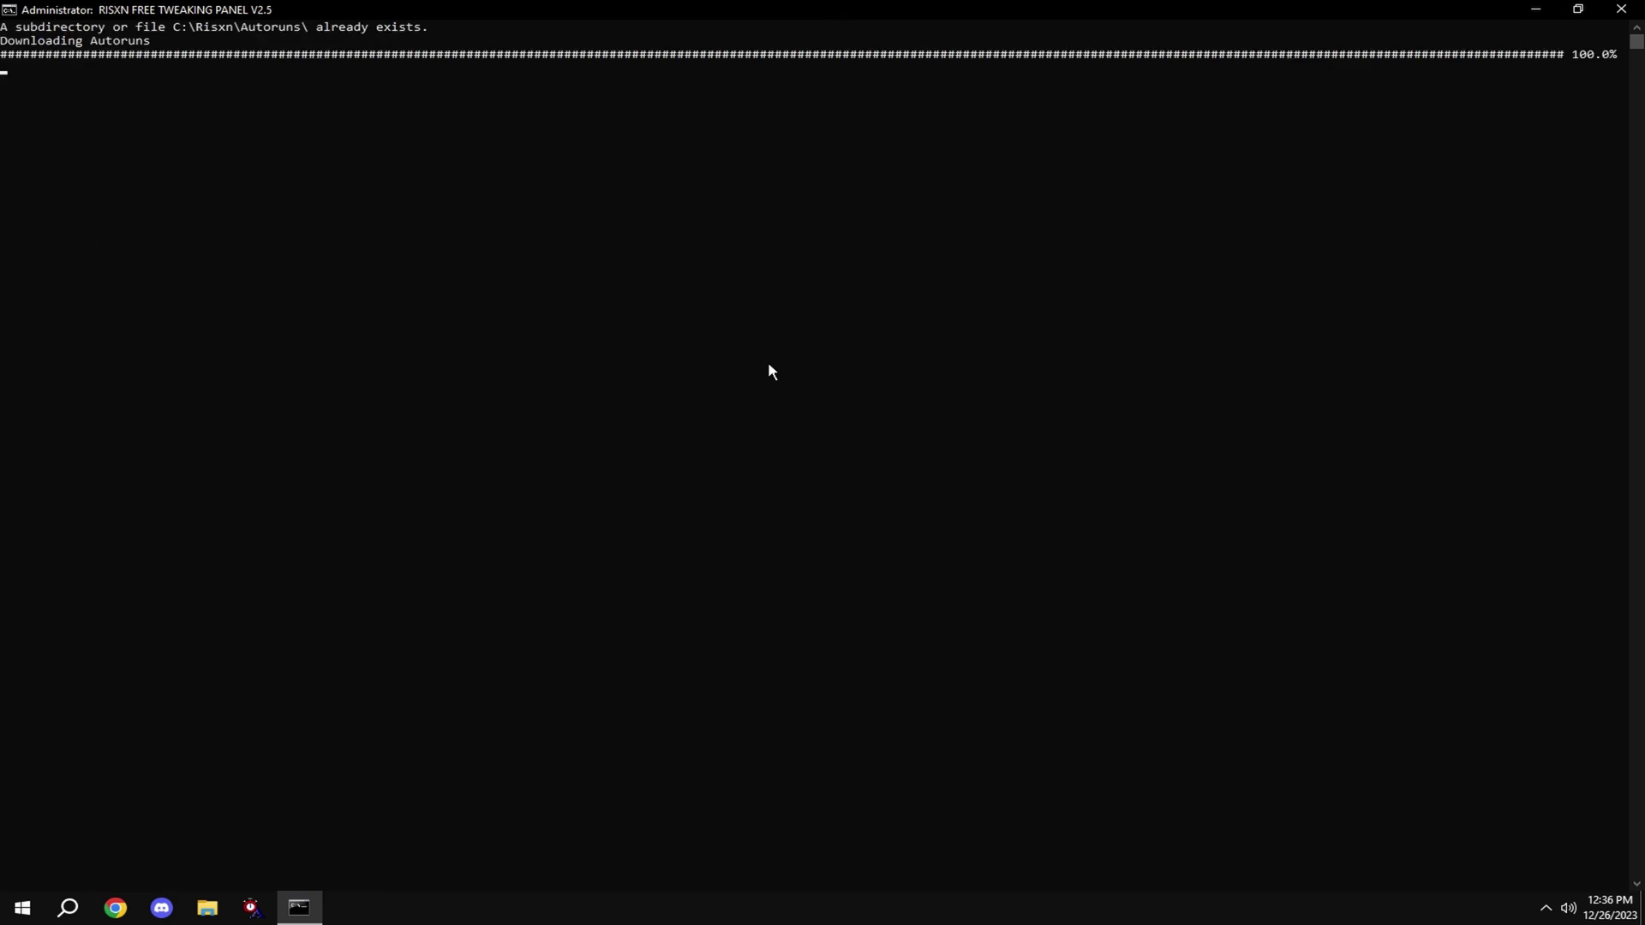
left_click(948, 522)
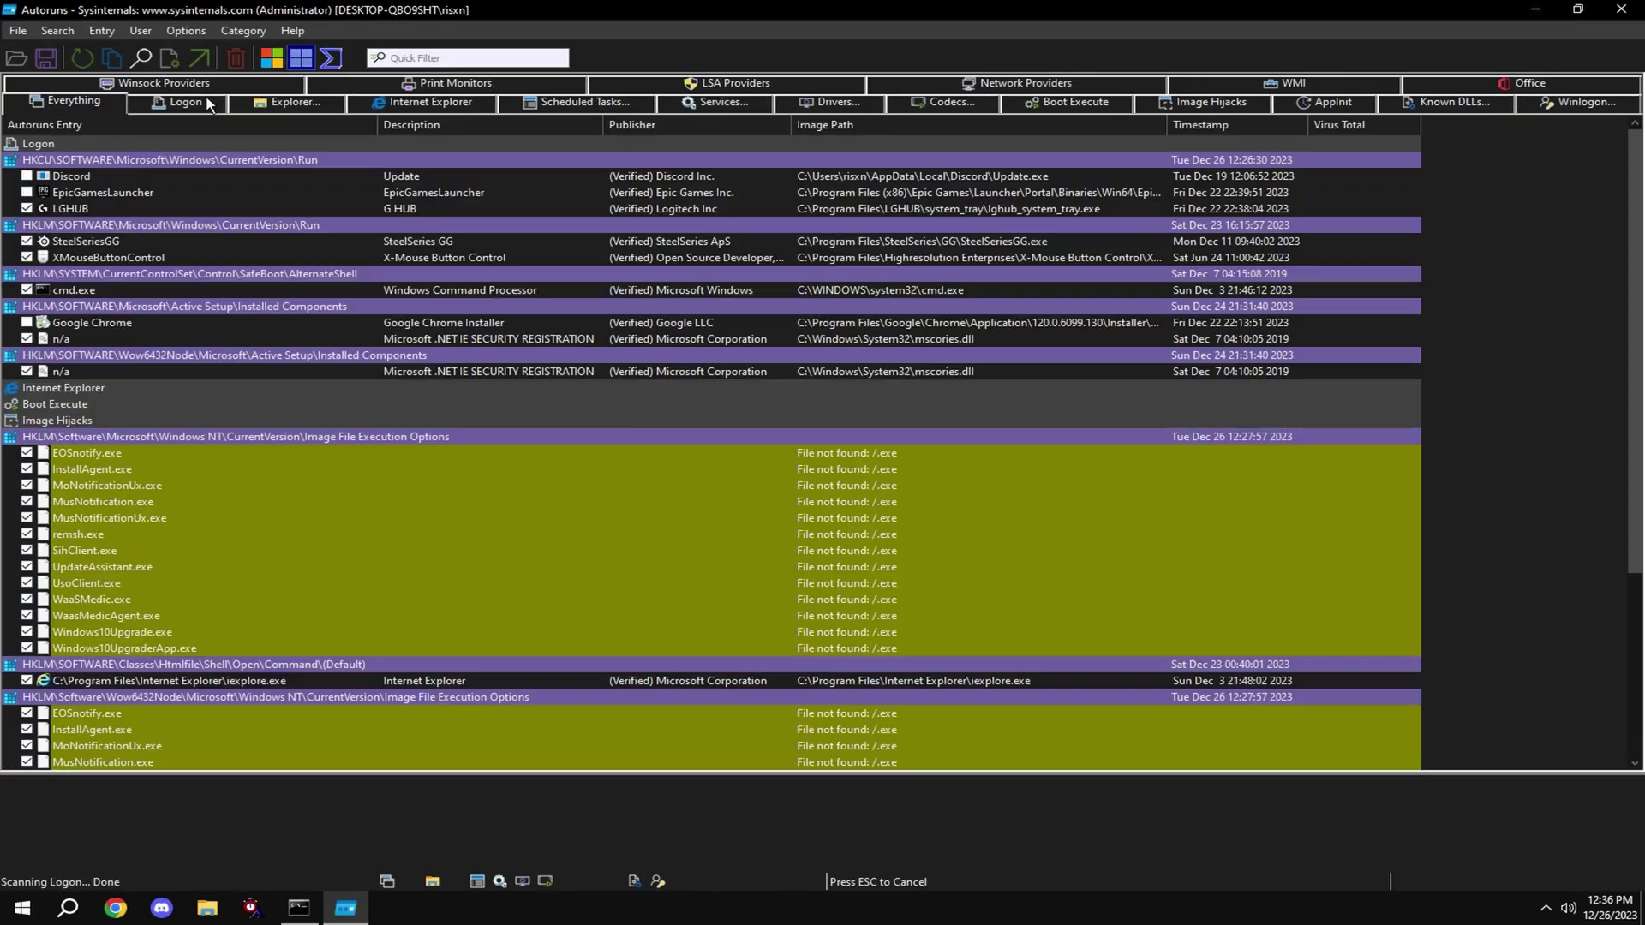
- Review the Logon entries (two n/a rows and cmd.exe) in Autoruns, then close it
left_click(207, 102)
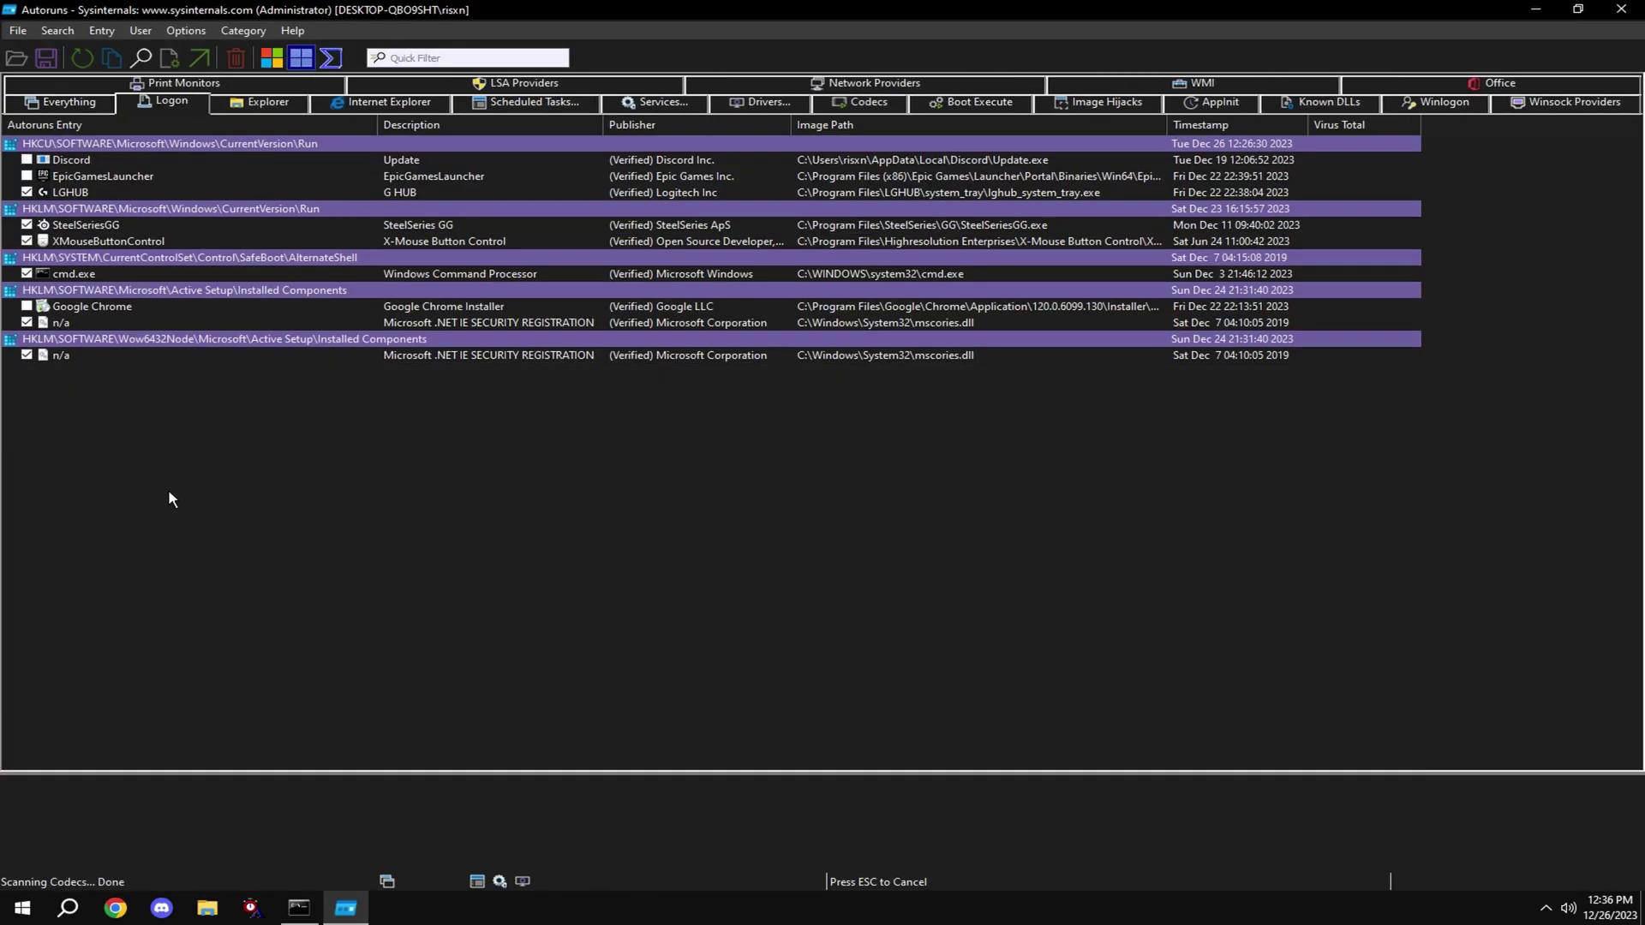
left_click(54, 356)
left_click(62, 325)
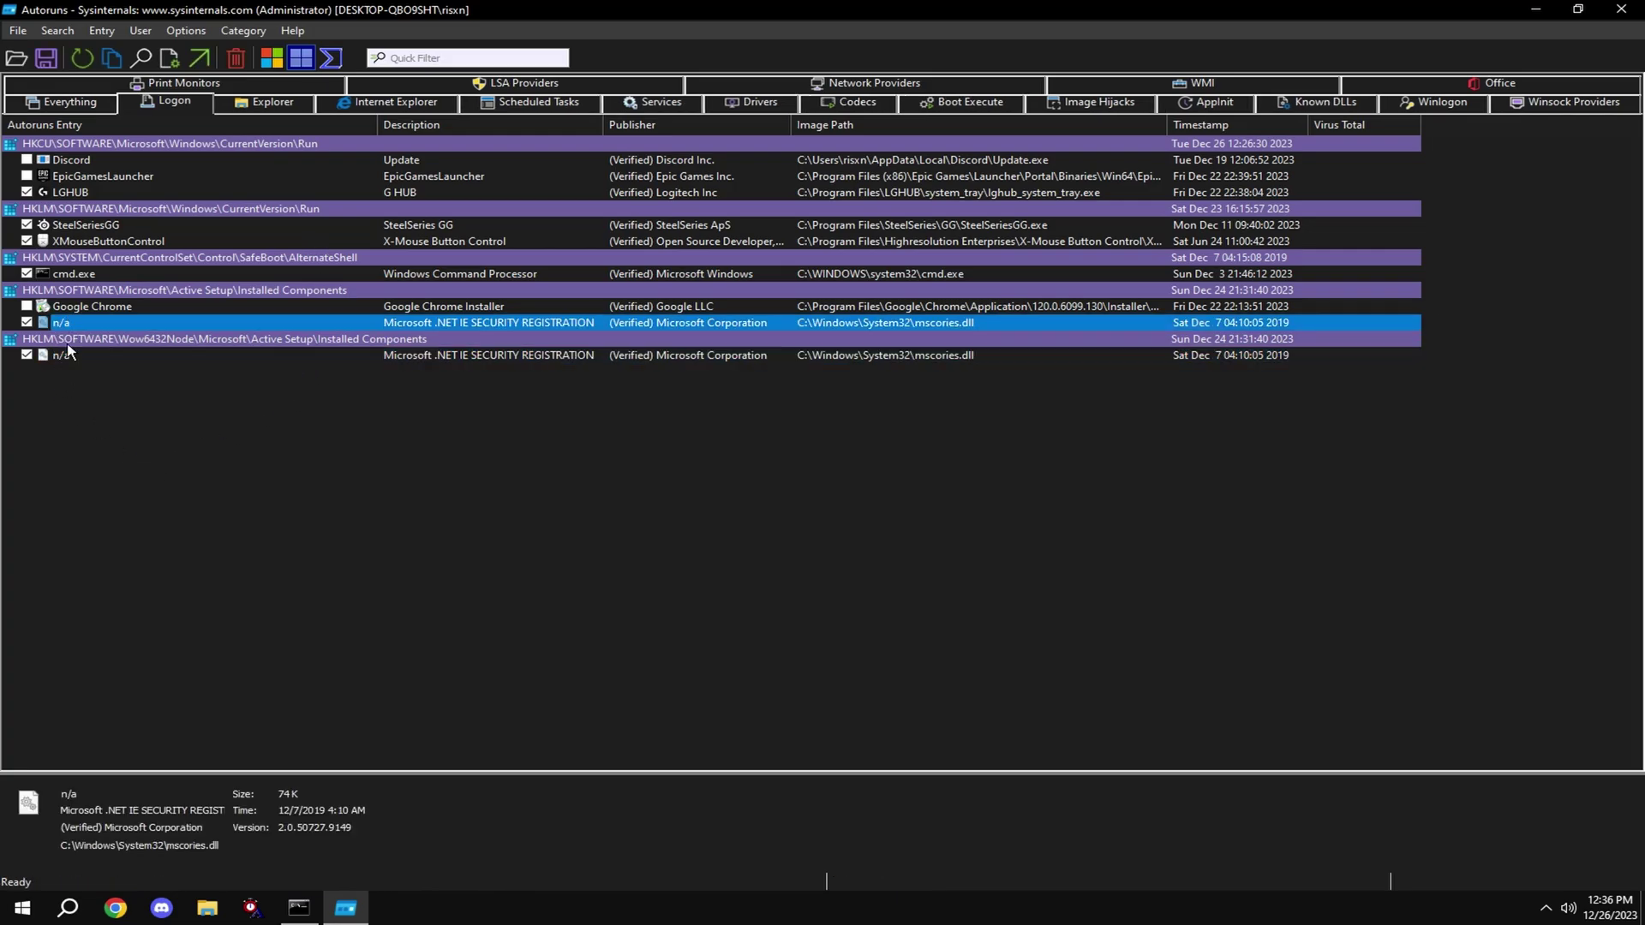
left_click(72, 276)
left_click(1621, 8)
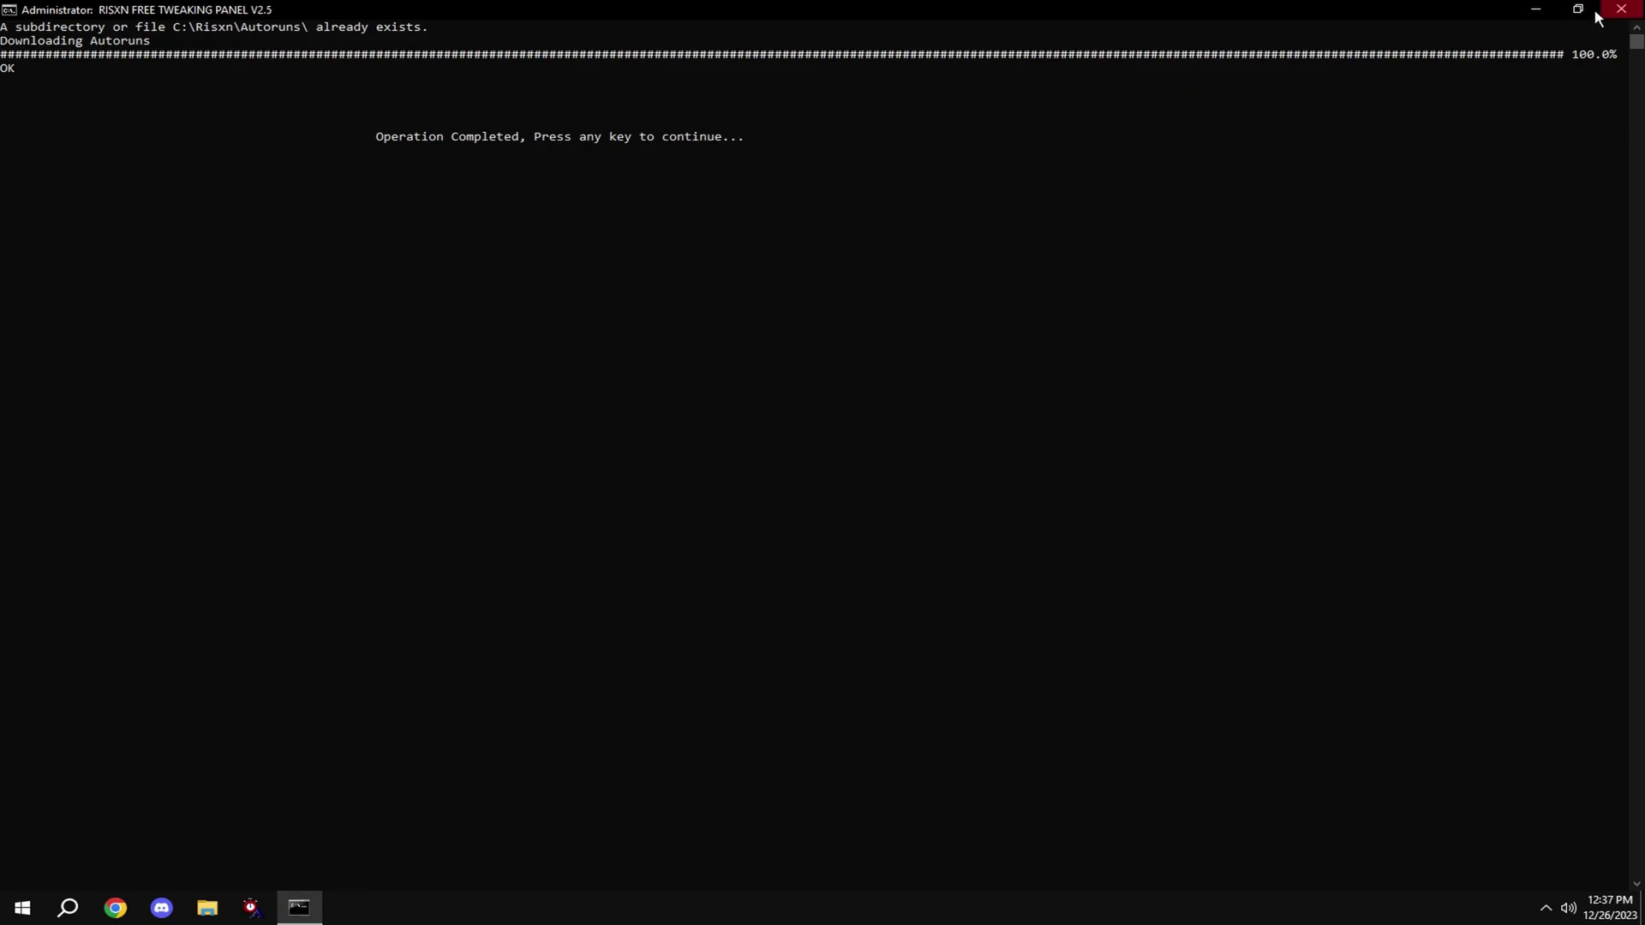
- Launch Chris Titus Tech WinUtil through the panel's CTT Debloat option G
key("Return")
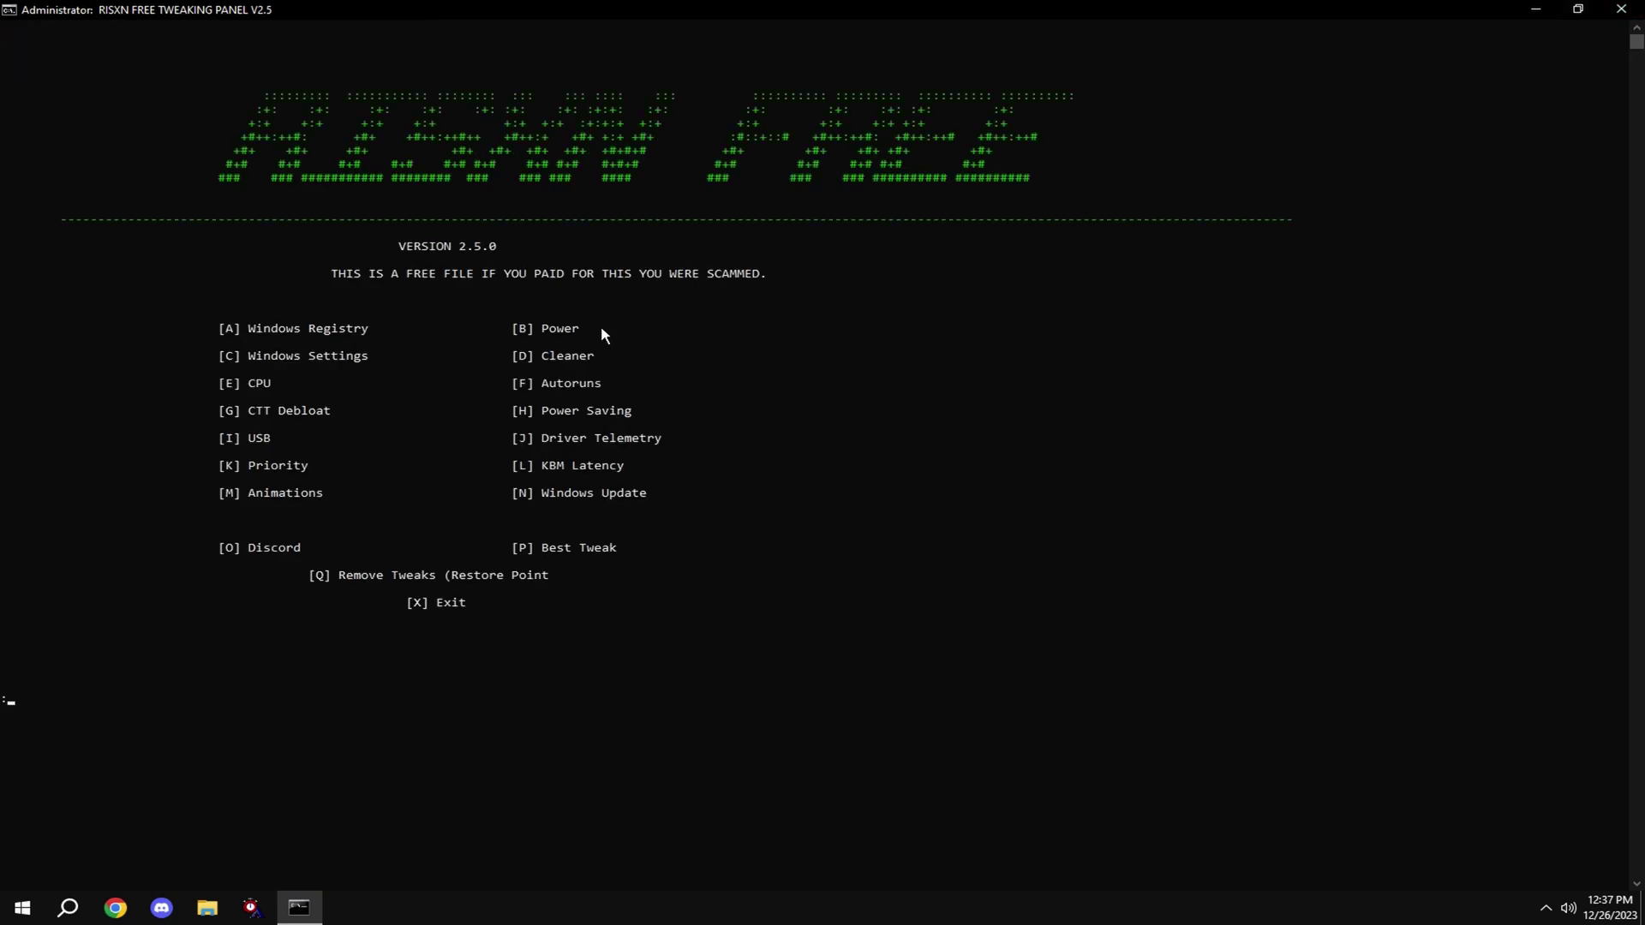
type("g")
key("Return")
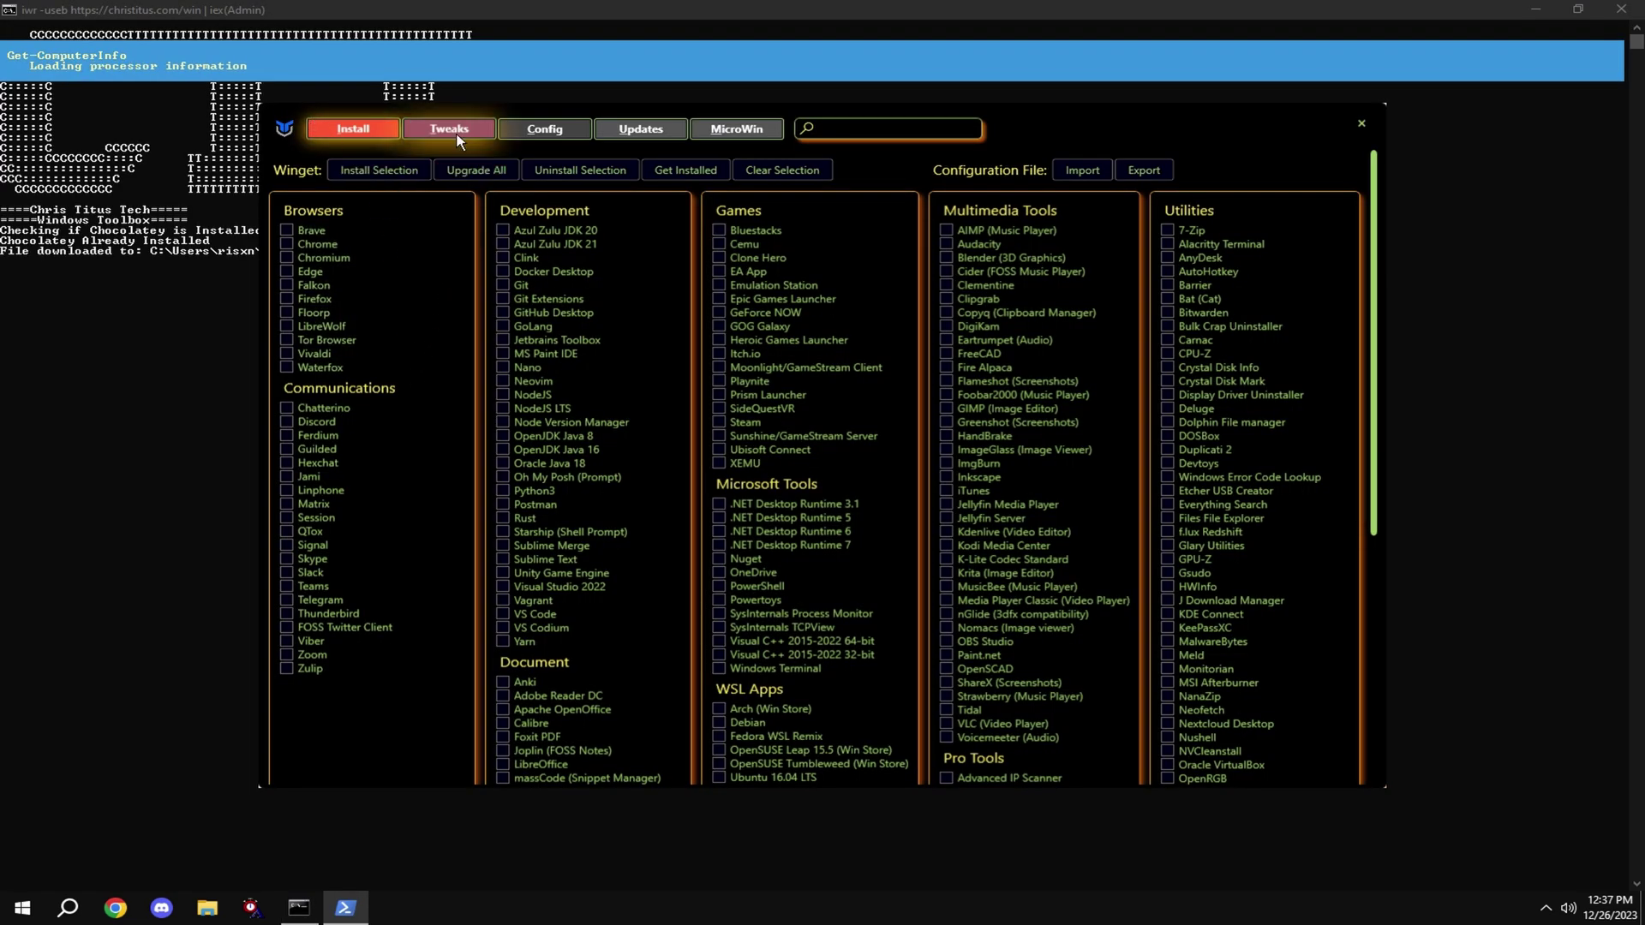
- Apply the Desktop recommended essential tweaks in WinUtil, then close it
left_click(449, 129)
left_click(471, 177)
left_click(364, 656)
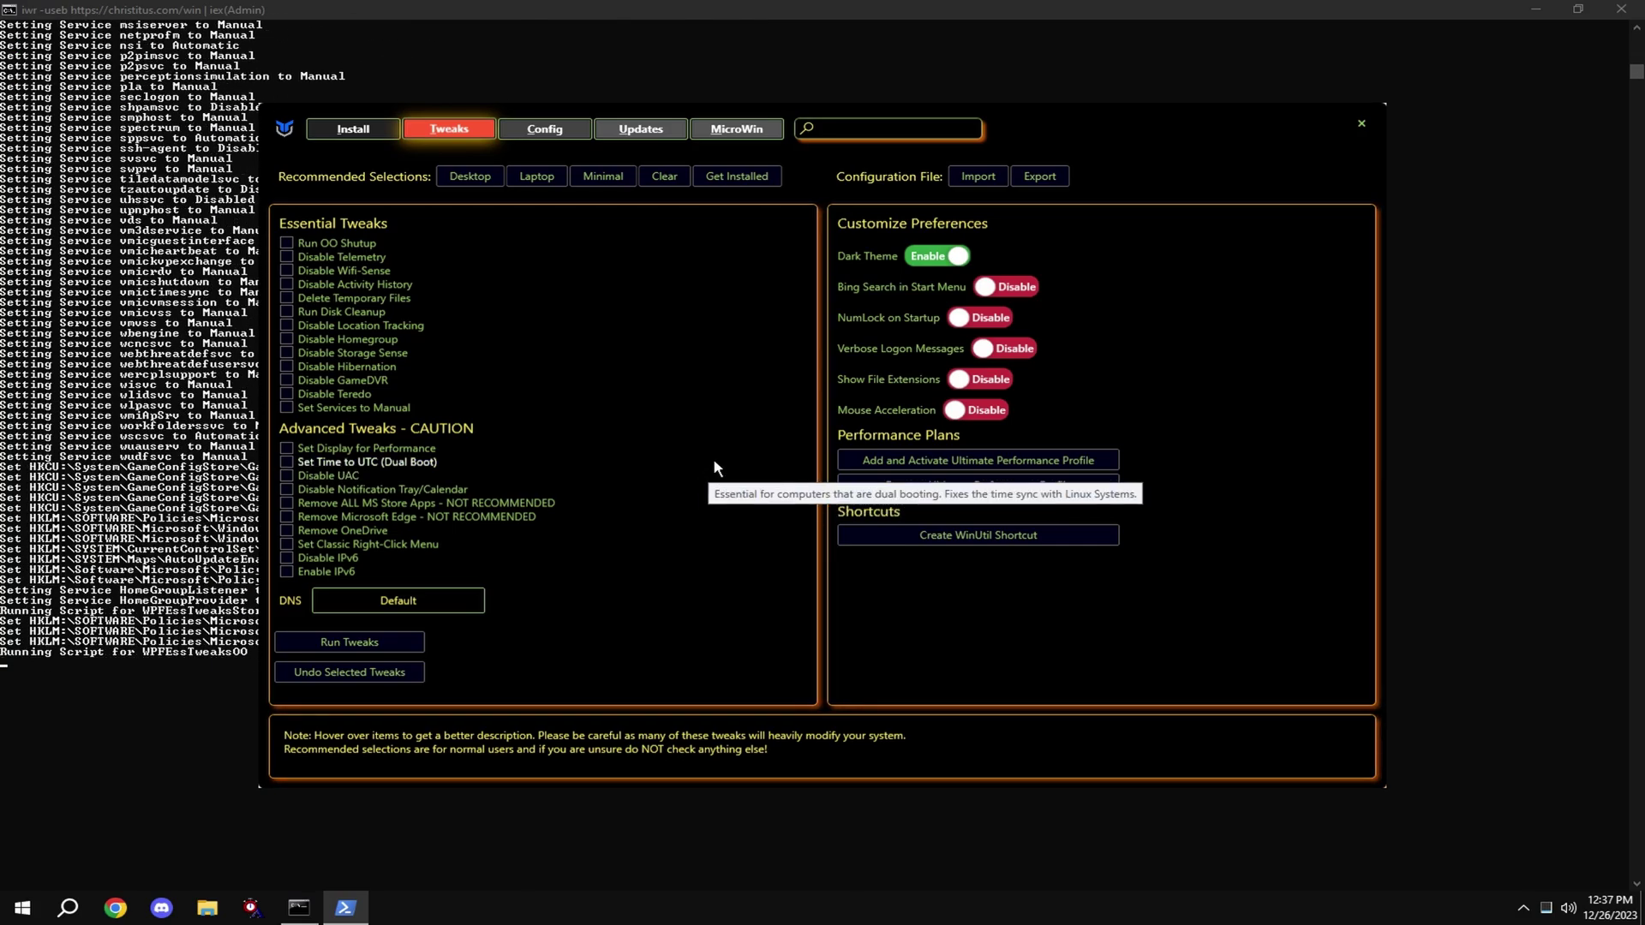
left_click(851, 514)
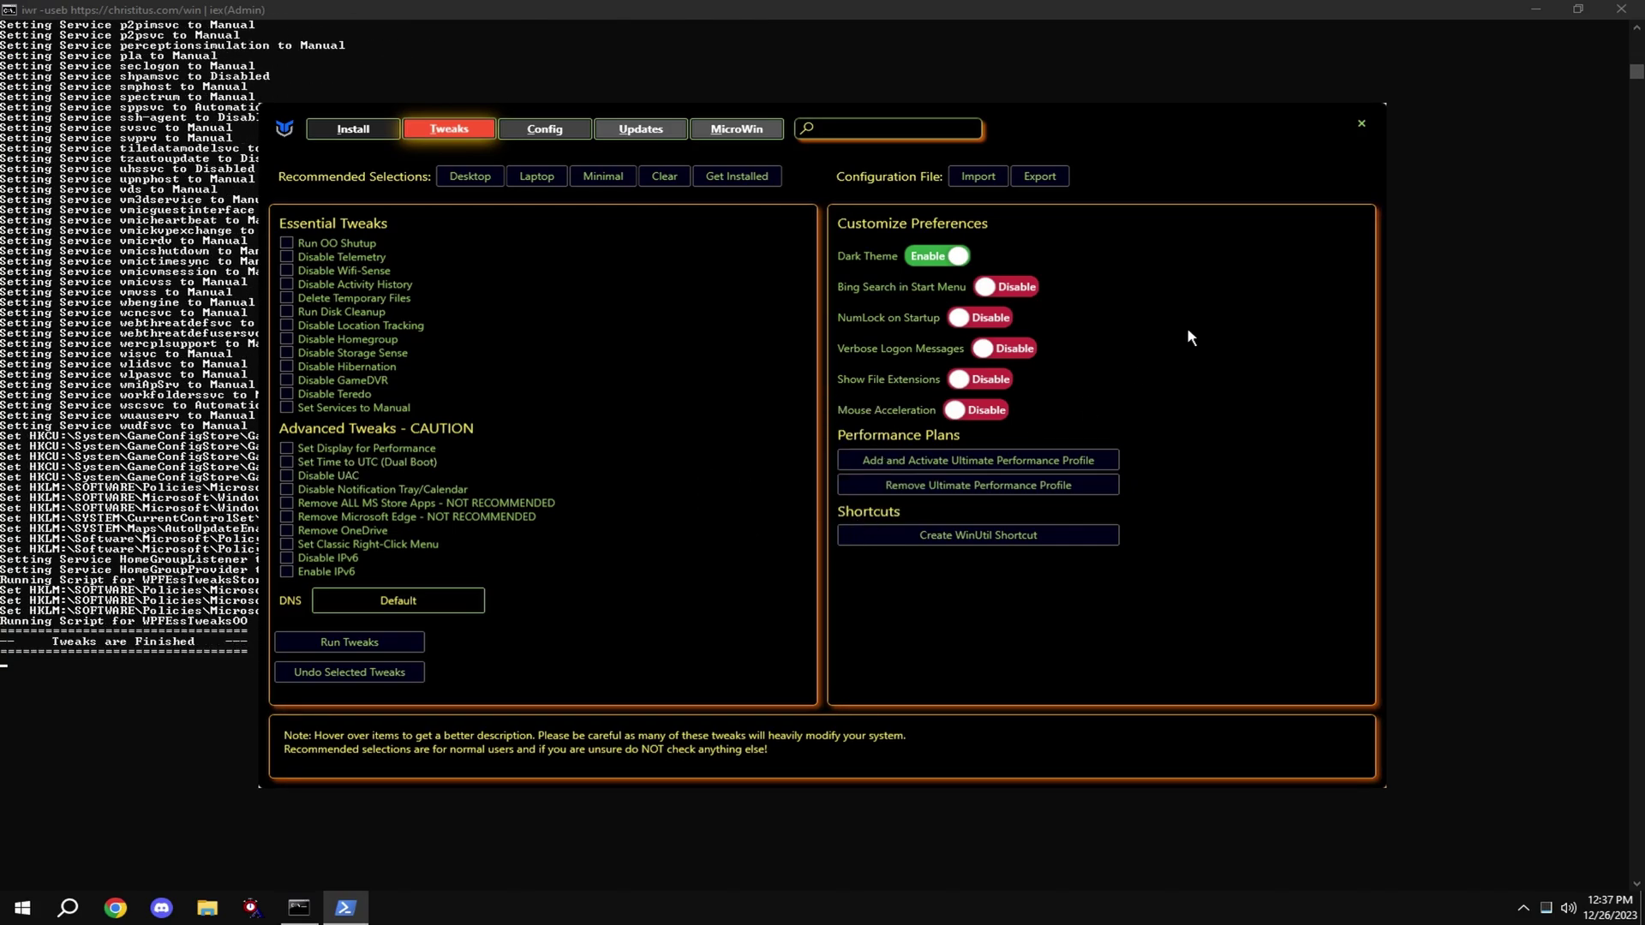
left_click(1355, 128)
- Run the Power Saving (H) and Windows Registry (A) tweaks from the menu
key("Return")
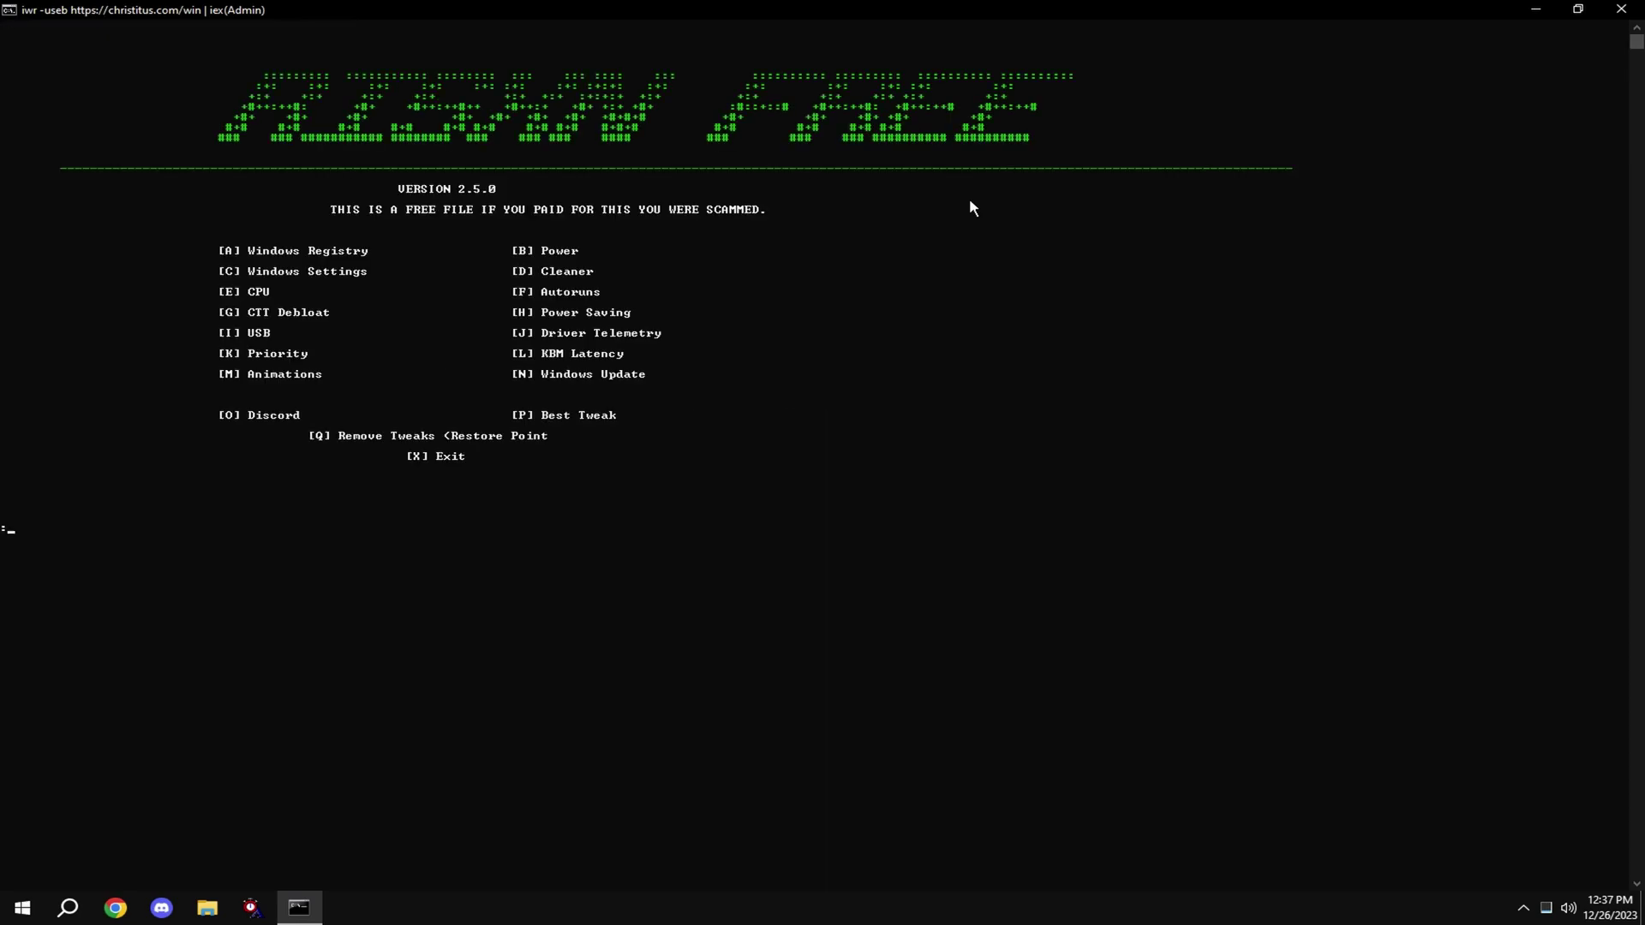
type("h")
key("Return")
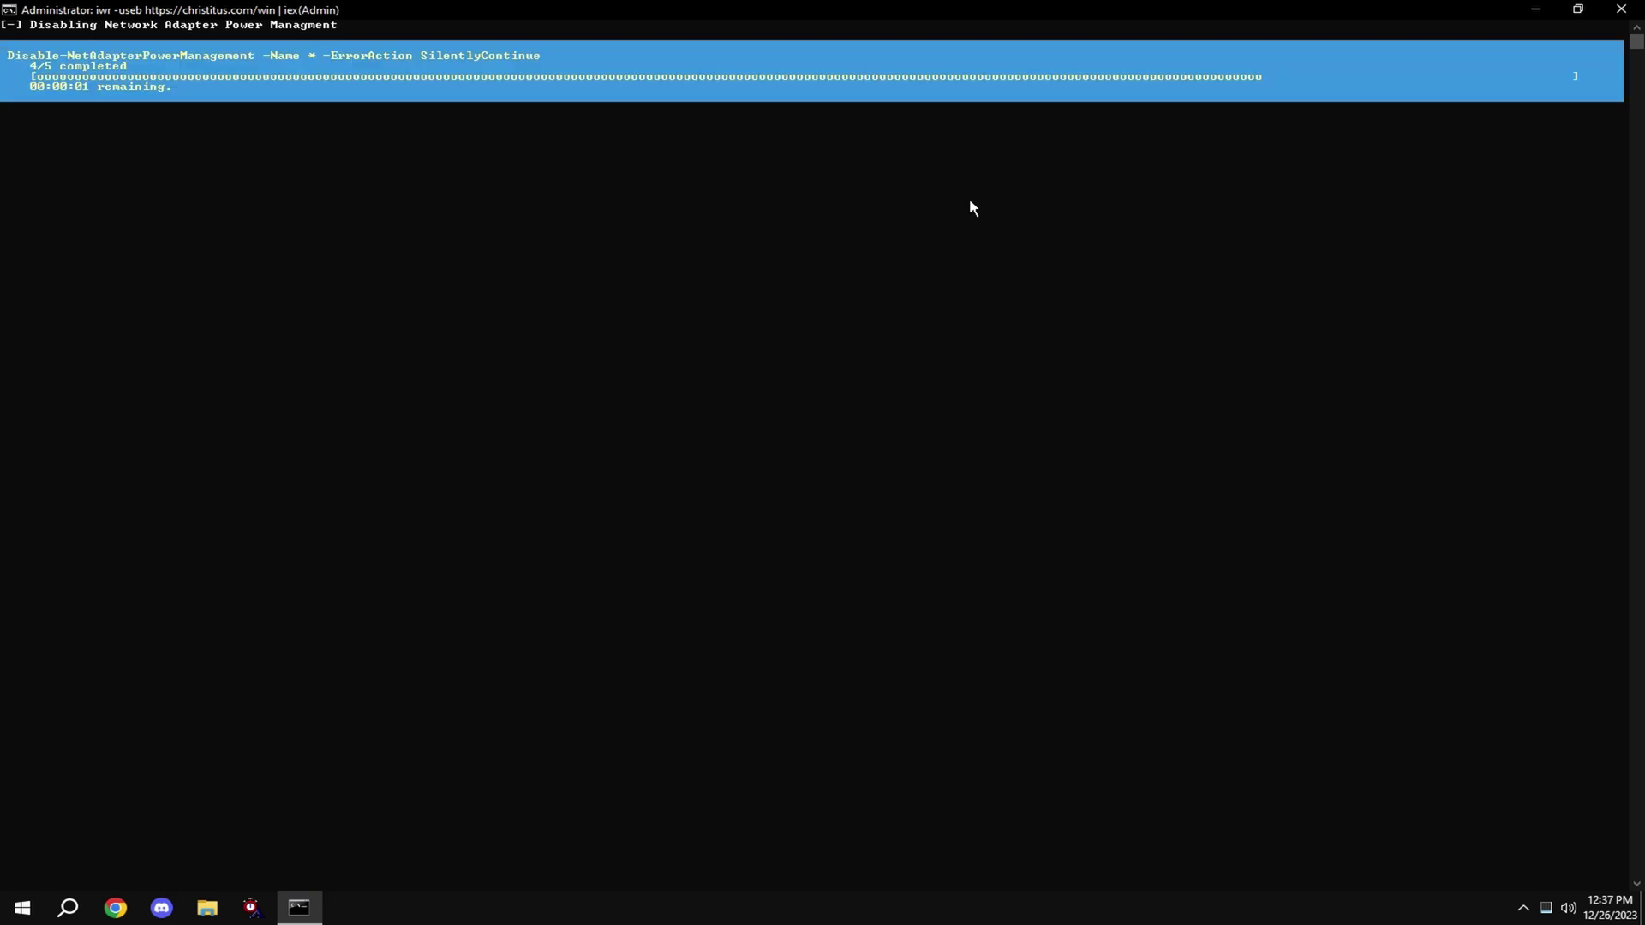
key("Return")
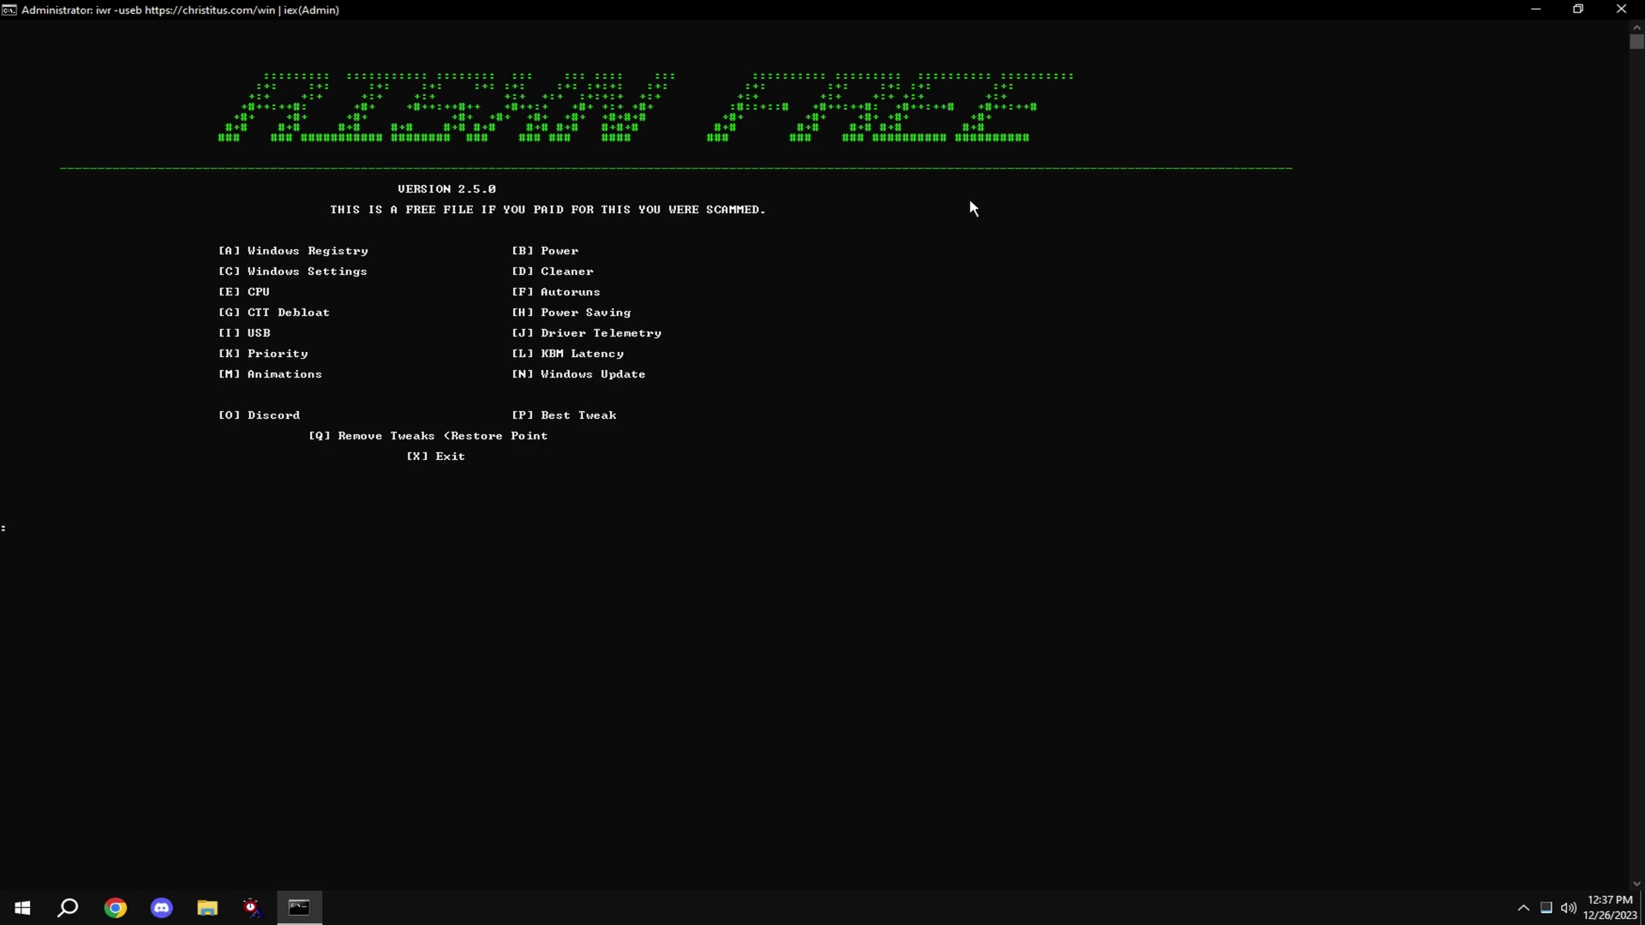
type("a")
key("Return")
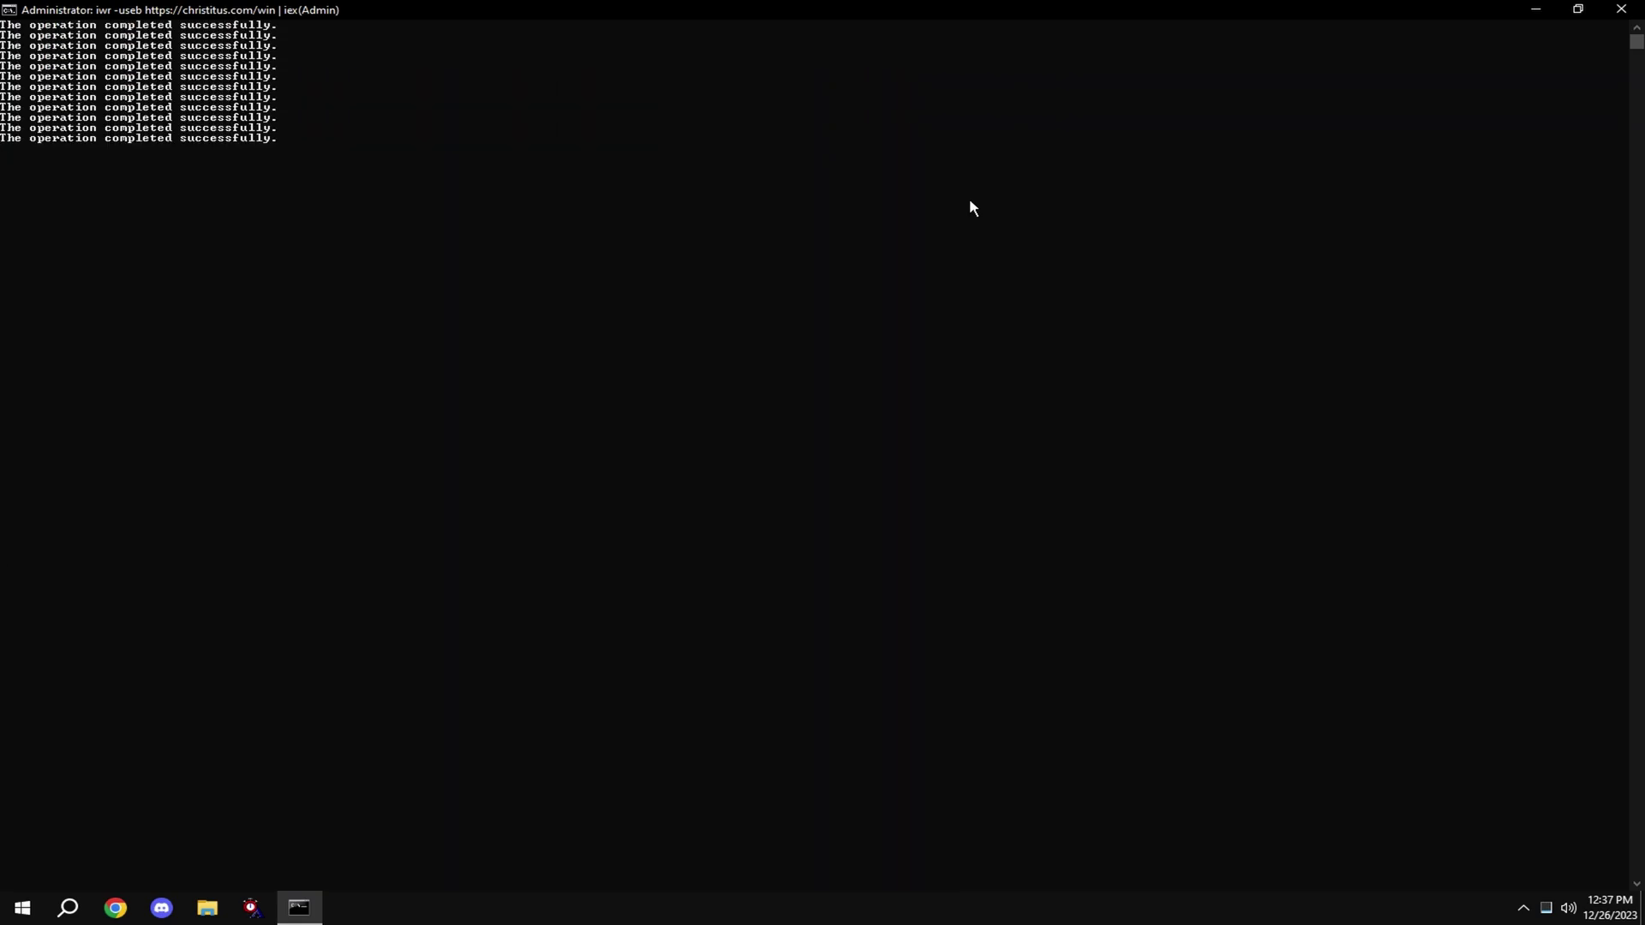
- Run the telemetry scheduled-task tweak again with menu option 12
key("Return")
type("12")
key("Return")
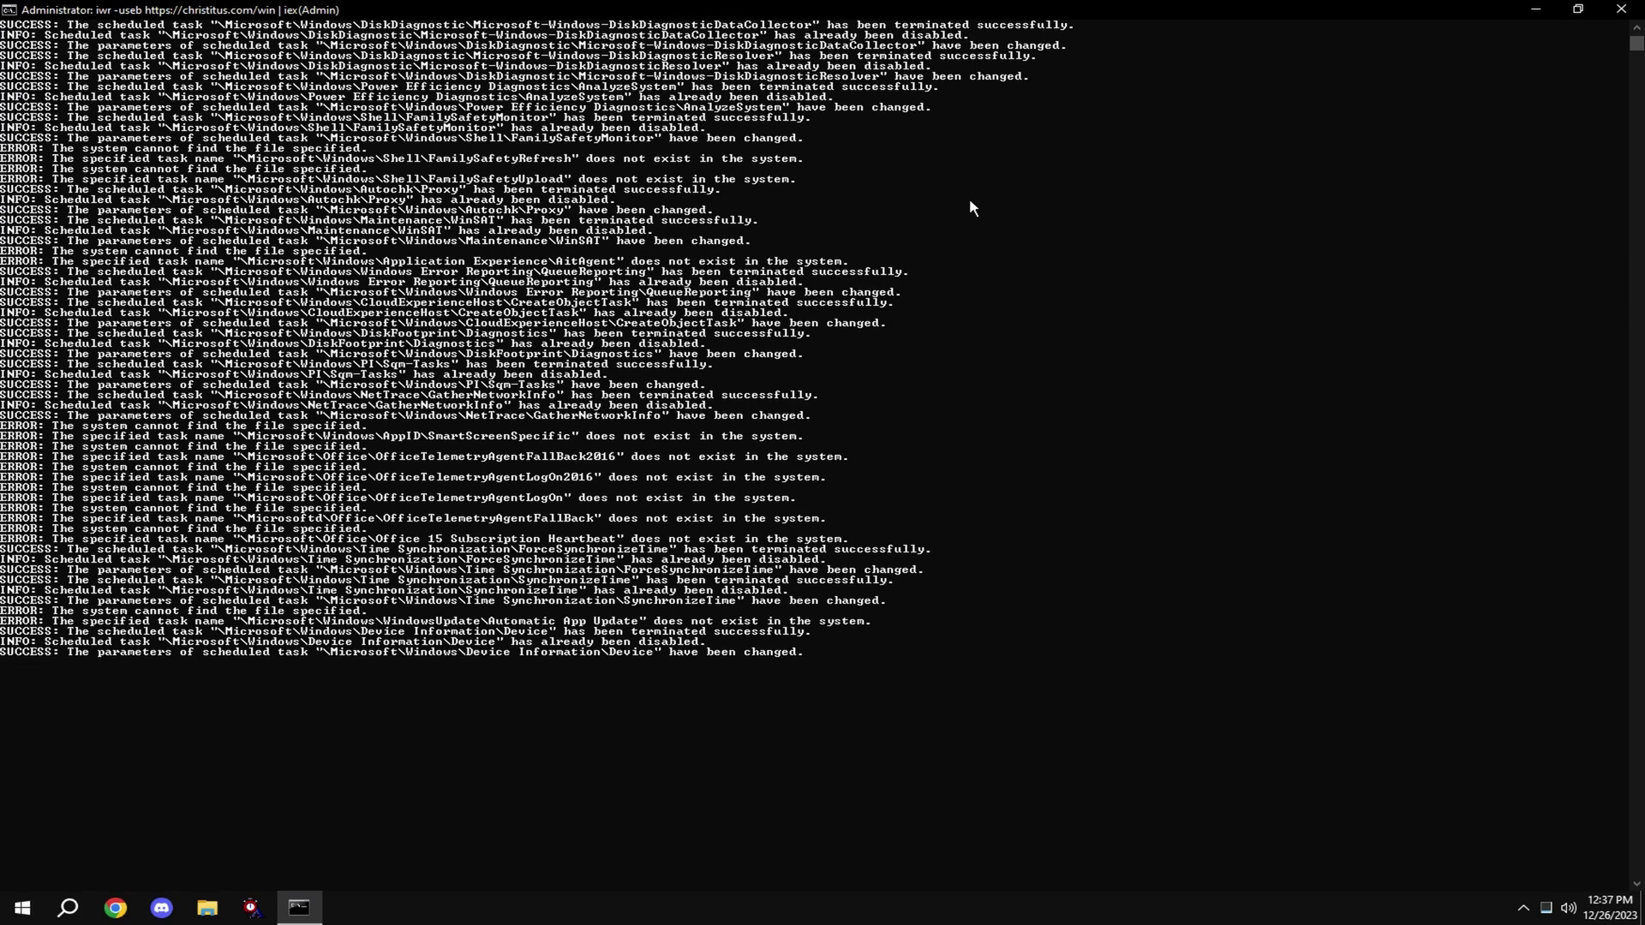
- Apply the Fortnite priority tweak via option 6, choosing game 1
key("Return")
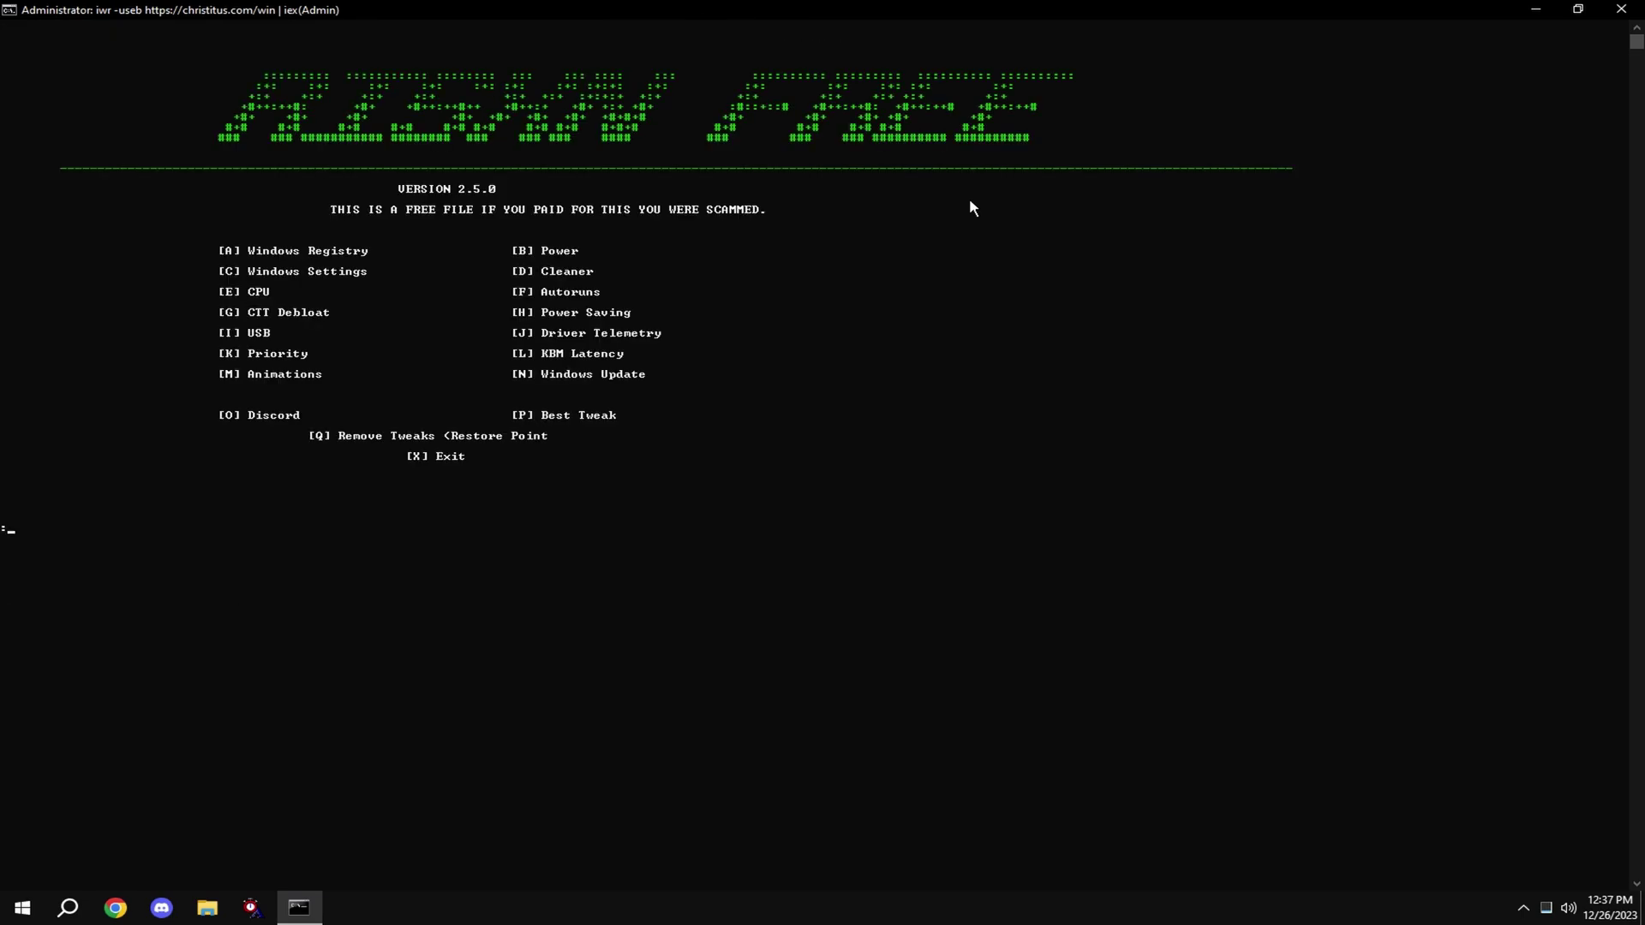
type("6")
key("Return")
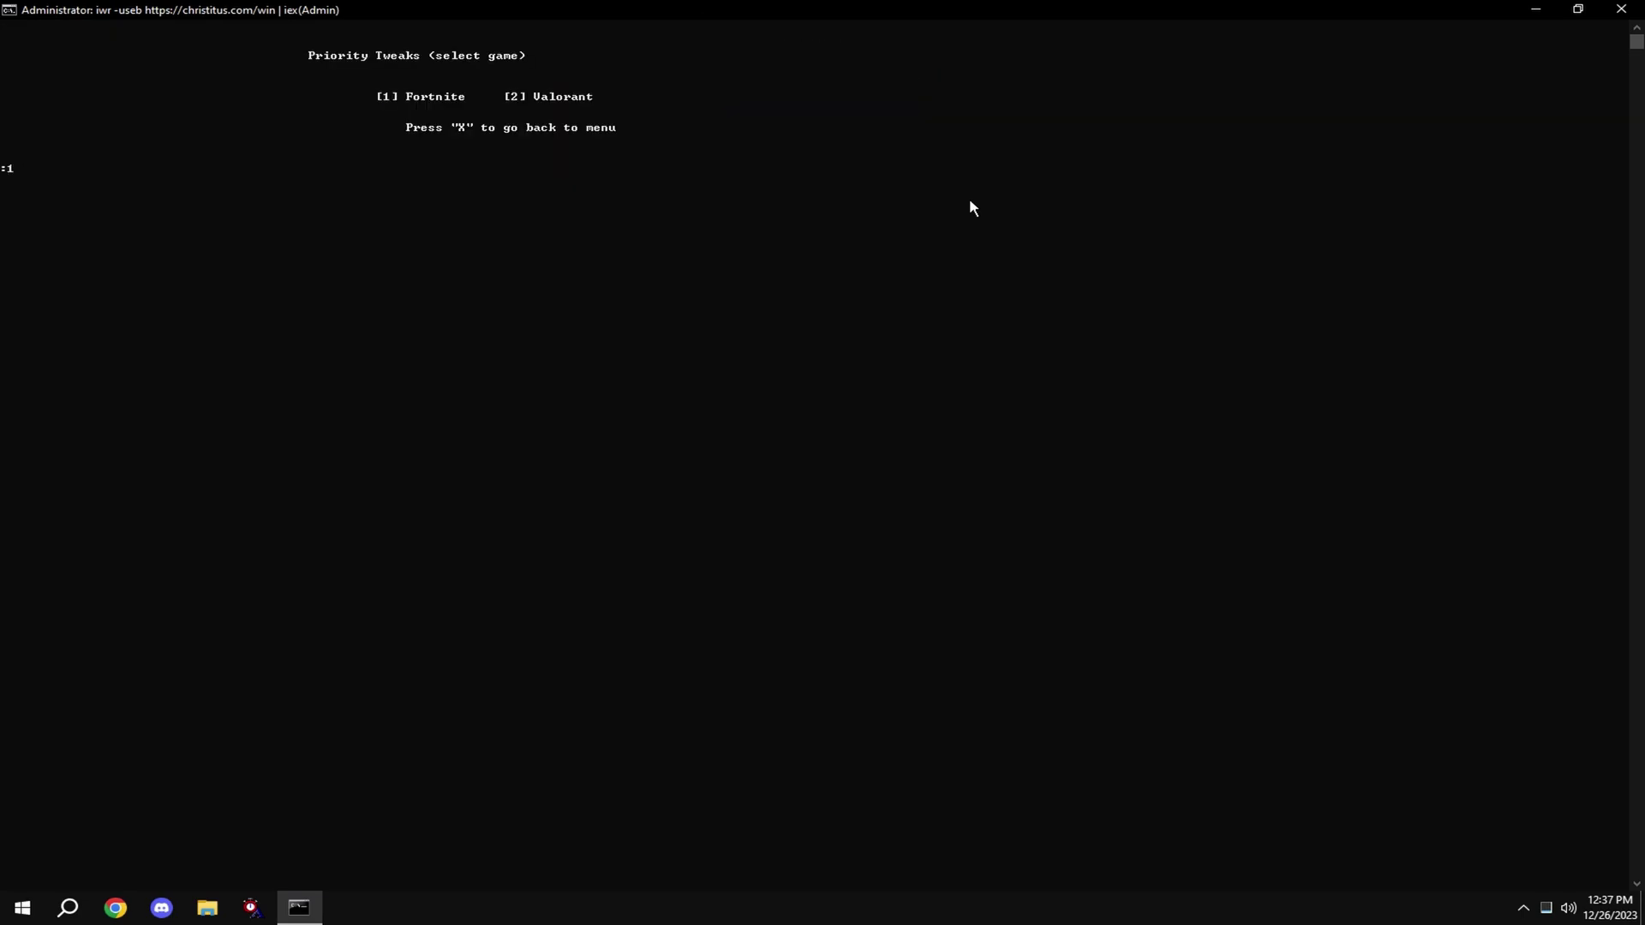
type("1")
key("Return")
key("Return")
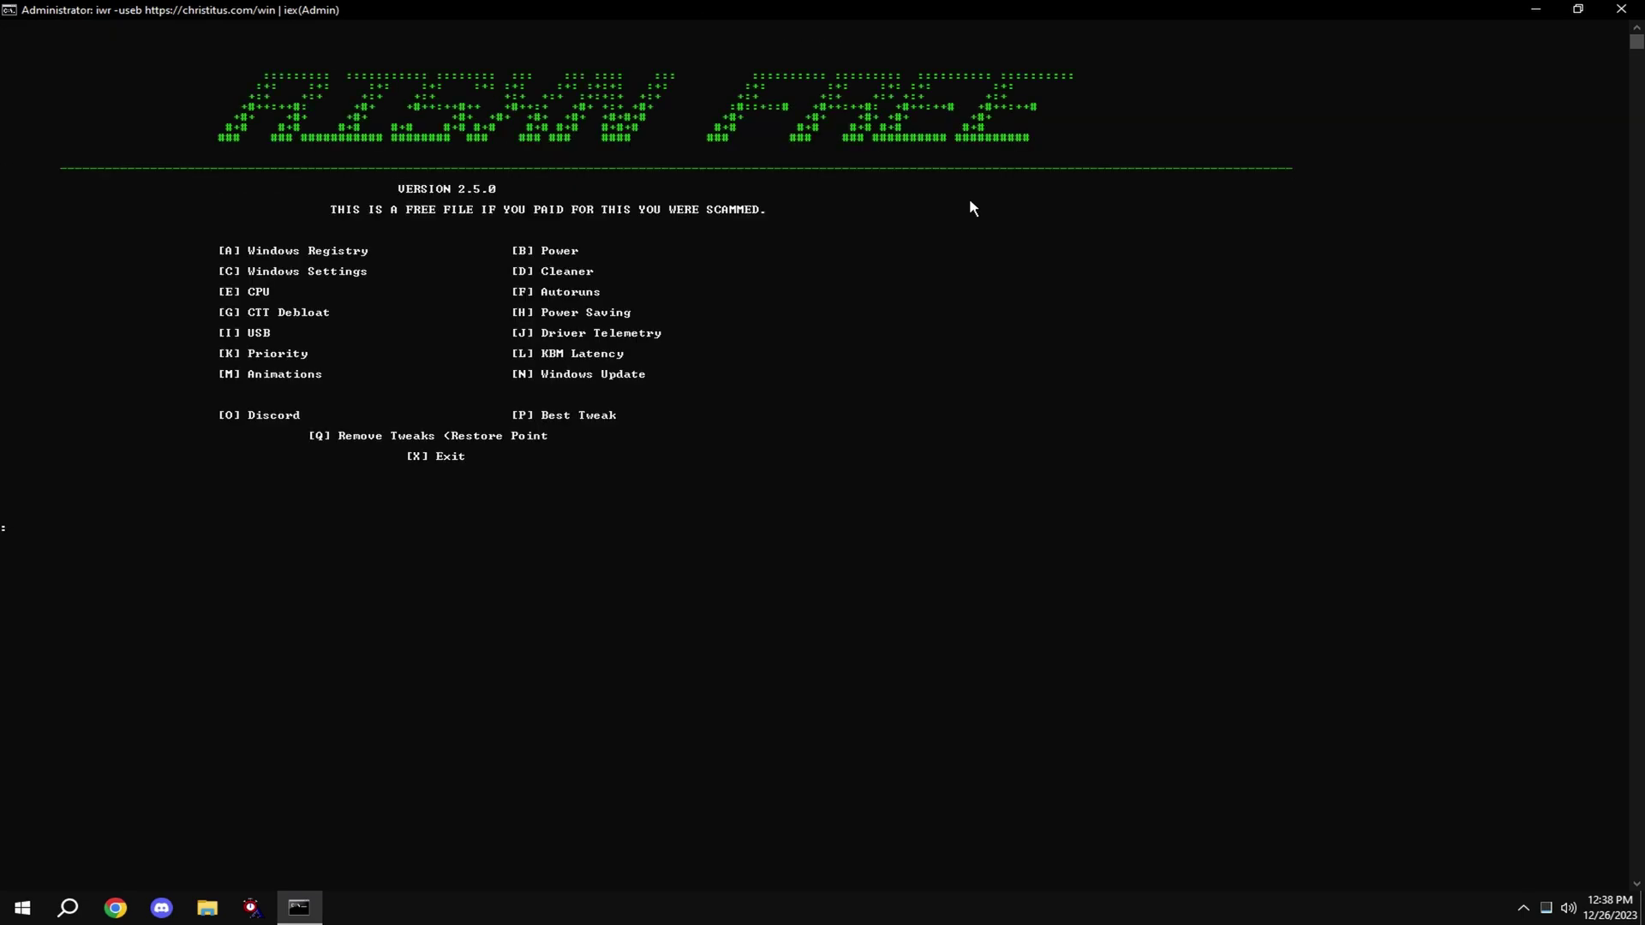
type("a")
key("Return")
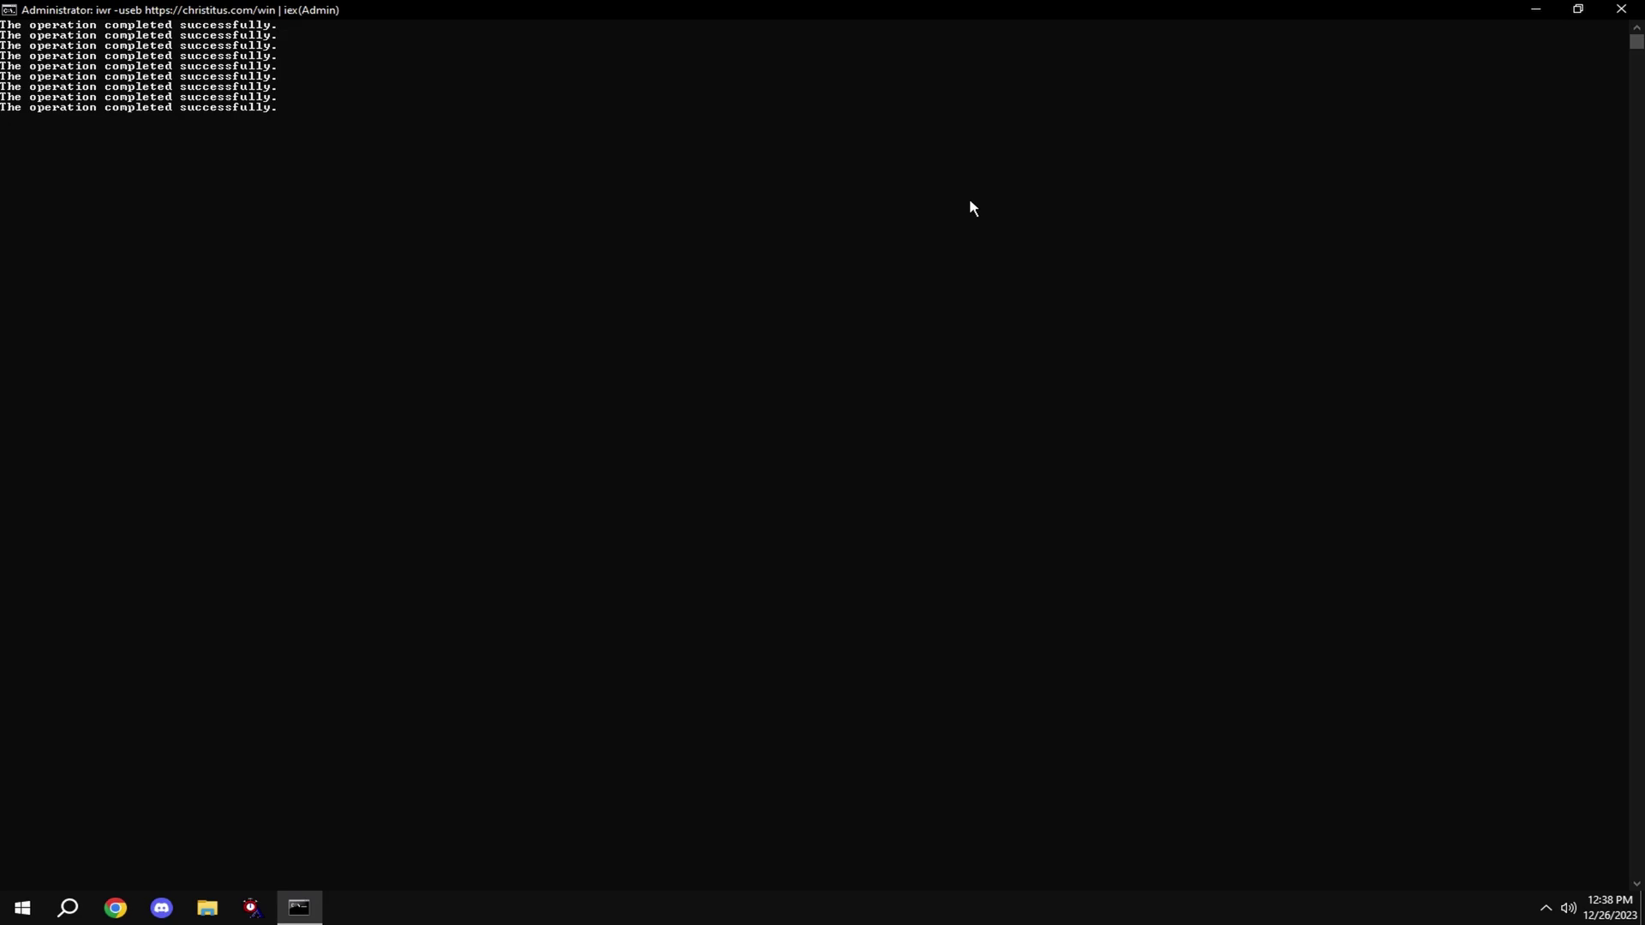
key("Return")
- Set visual effects to best performance, keeping only smooth screen-font edges and thumbnails, and apply
type("m")
key("Return")
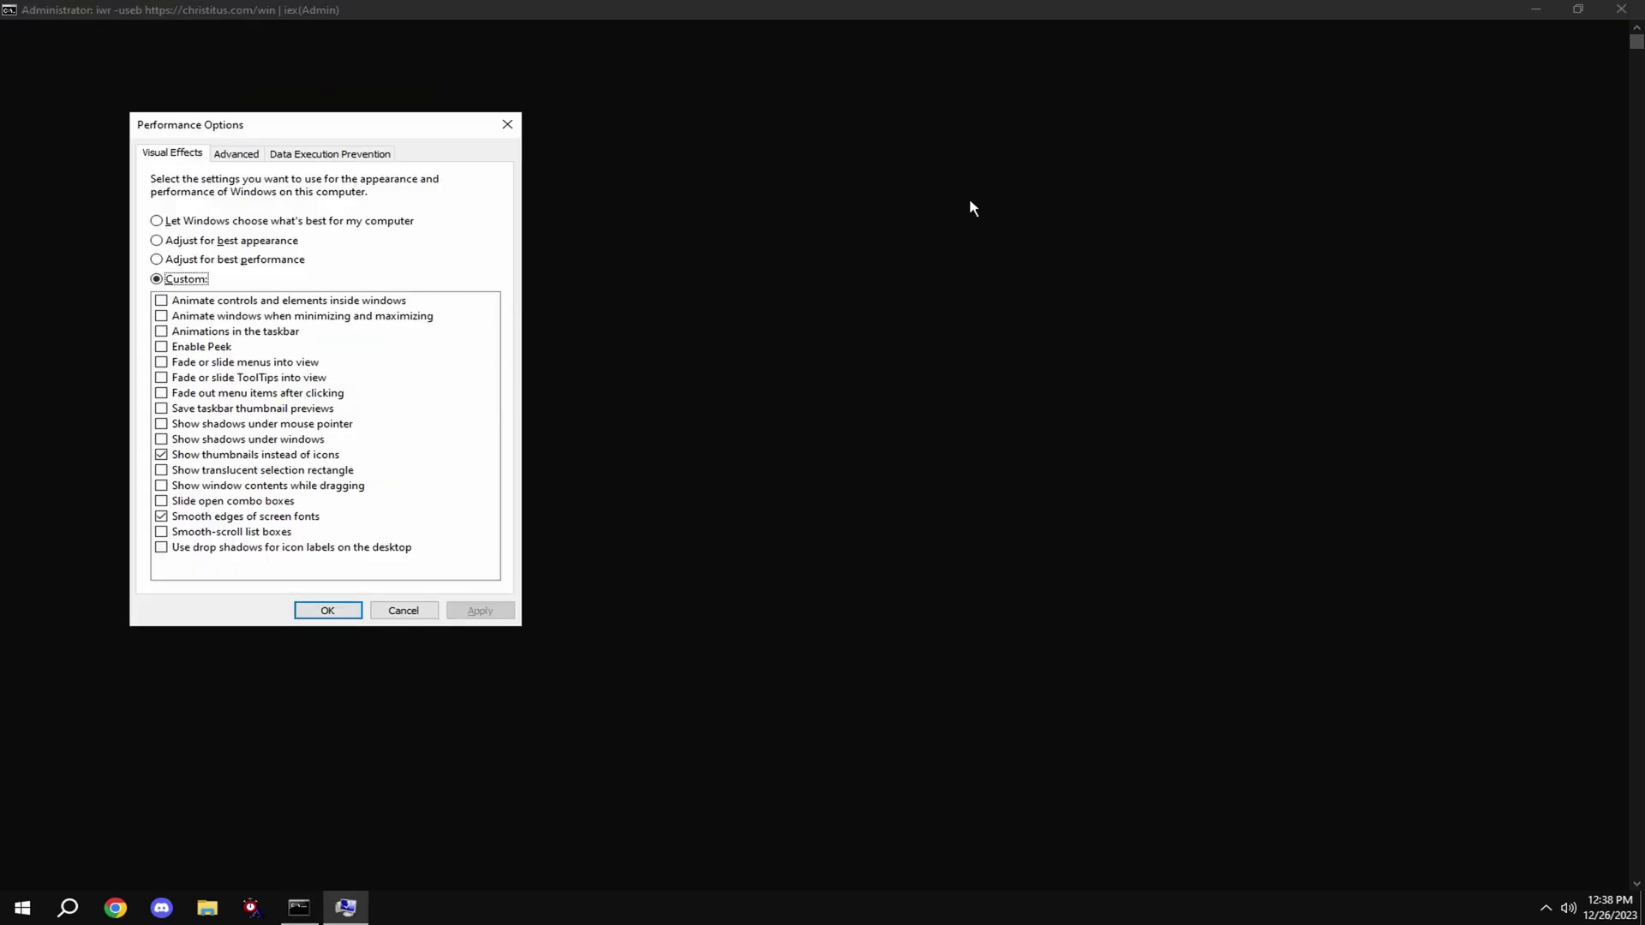
left_click(257, 261)
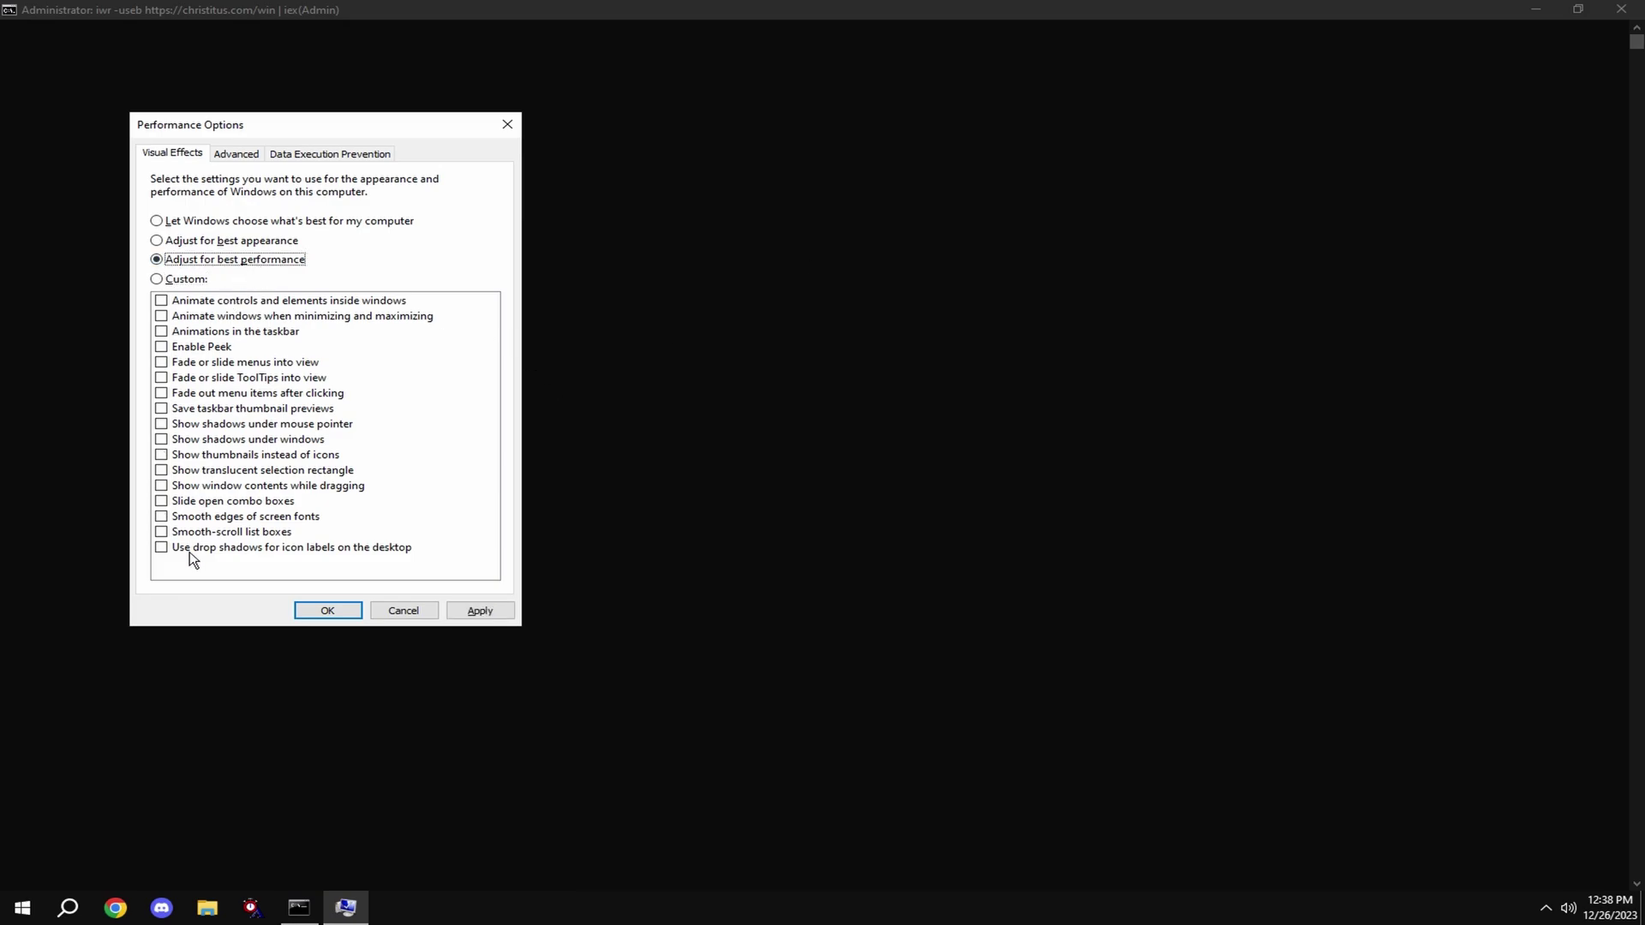
left_click(161, 516)
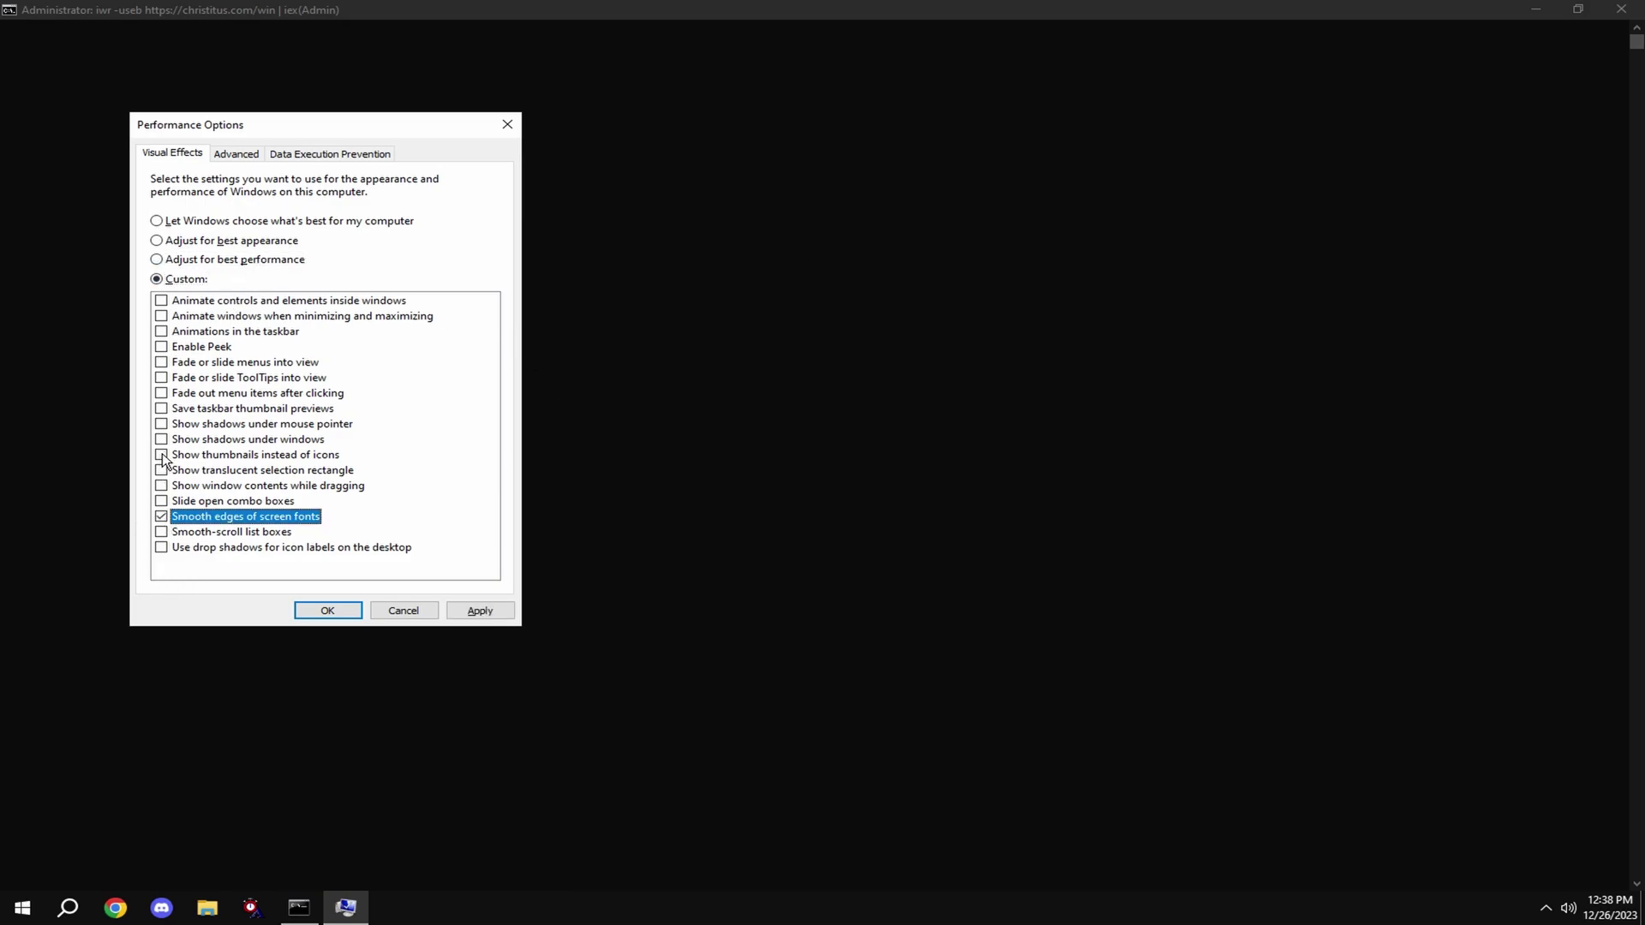
left_click(161, 455)
left_click(478, 612)
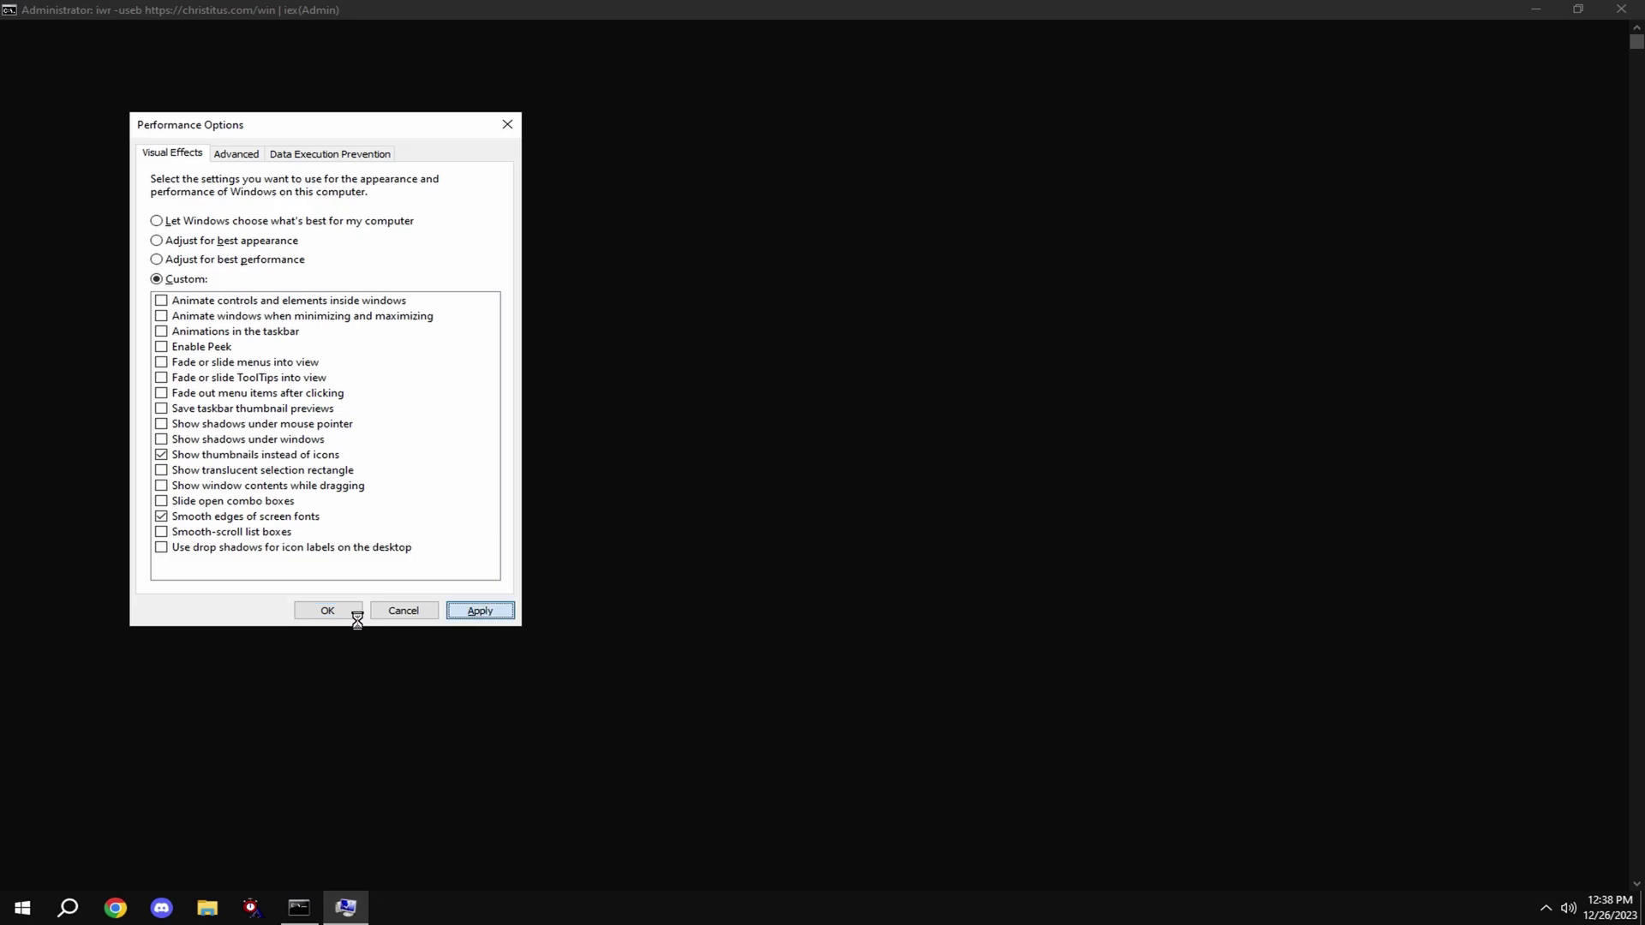
left_click(310, 614)
- Disable Windows Updates with menu option N
key("Return")
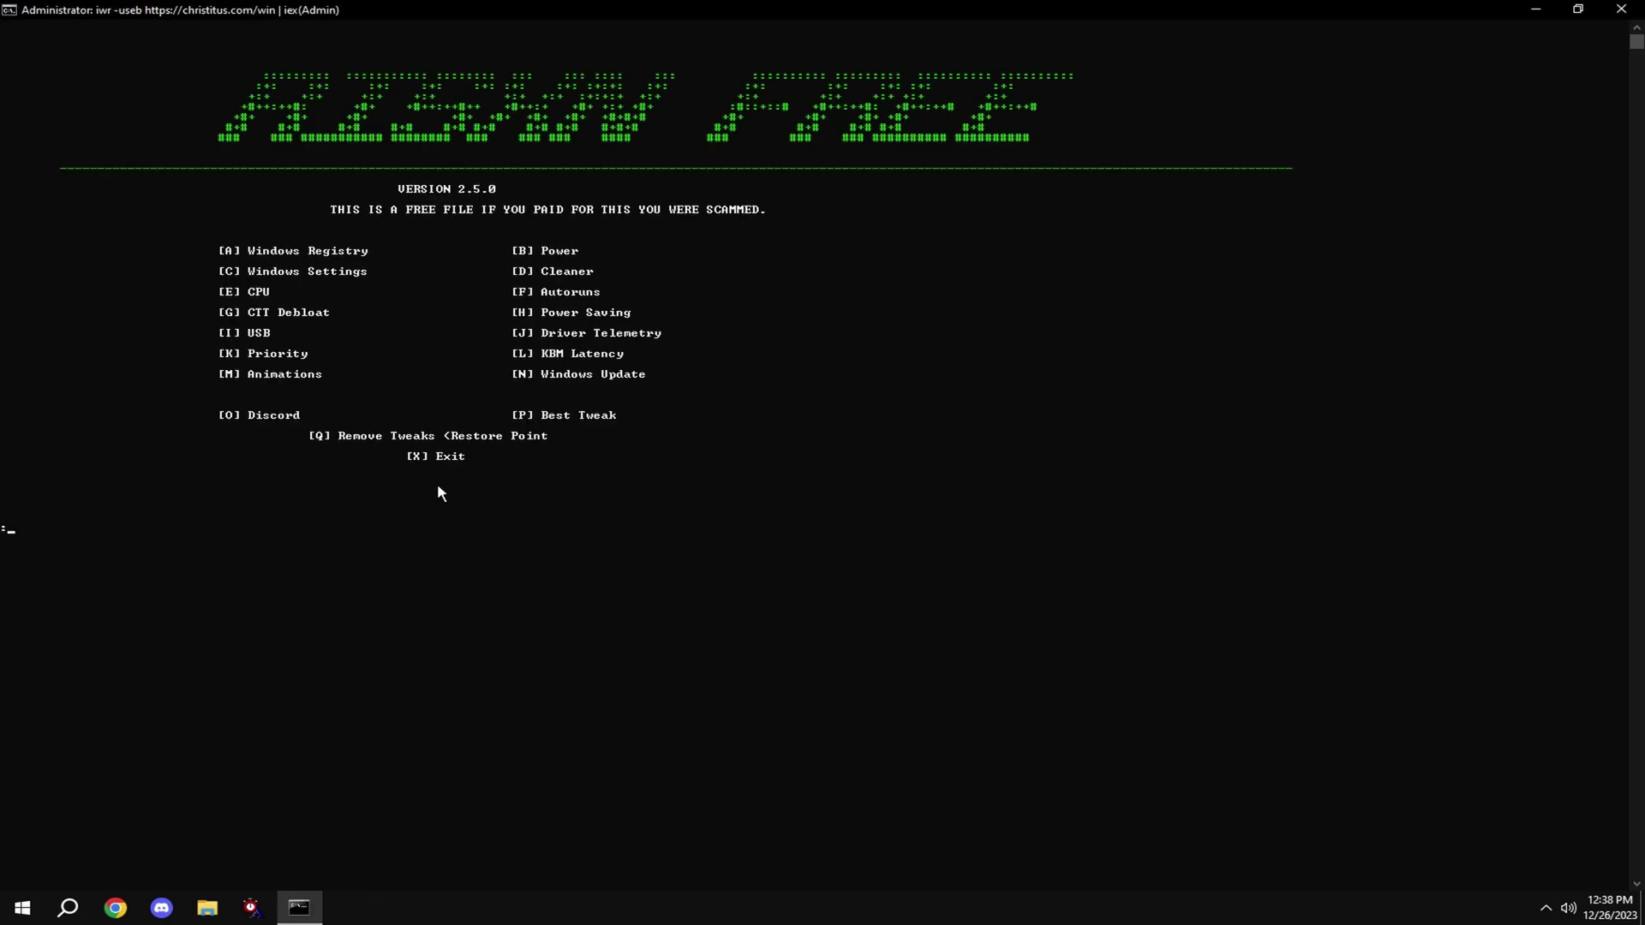
type("m")
key("BackSpace")
type("n")
key("Return")
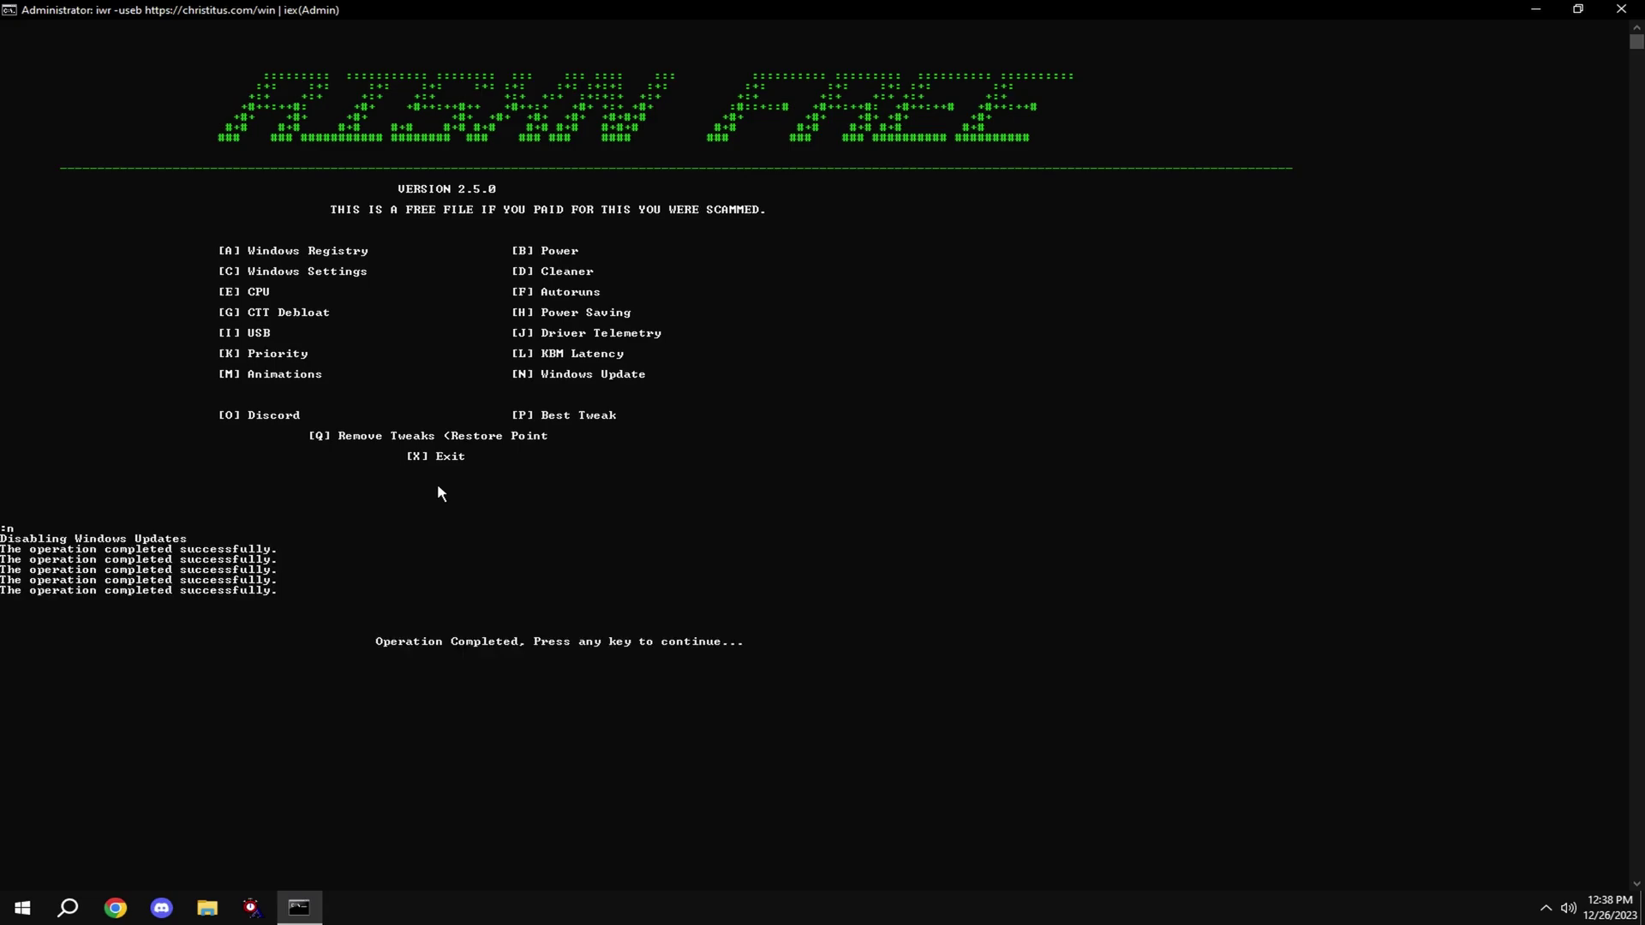
- Open System Restore with option Q to show how the tweaks can be undone
key("Return")
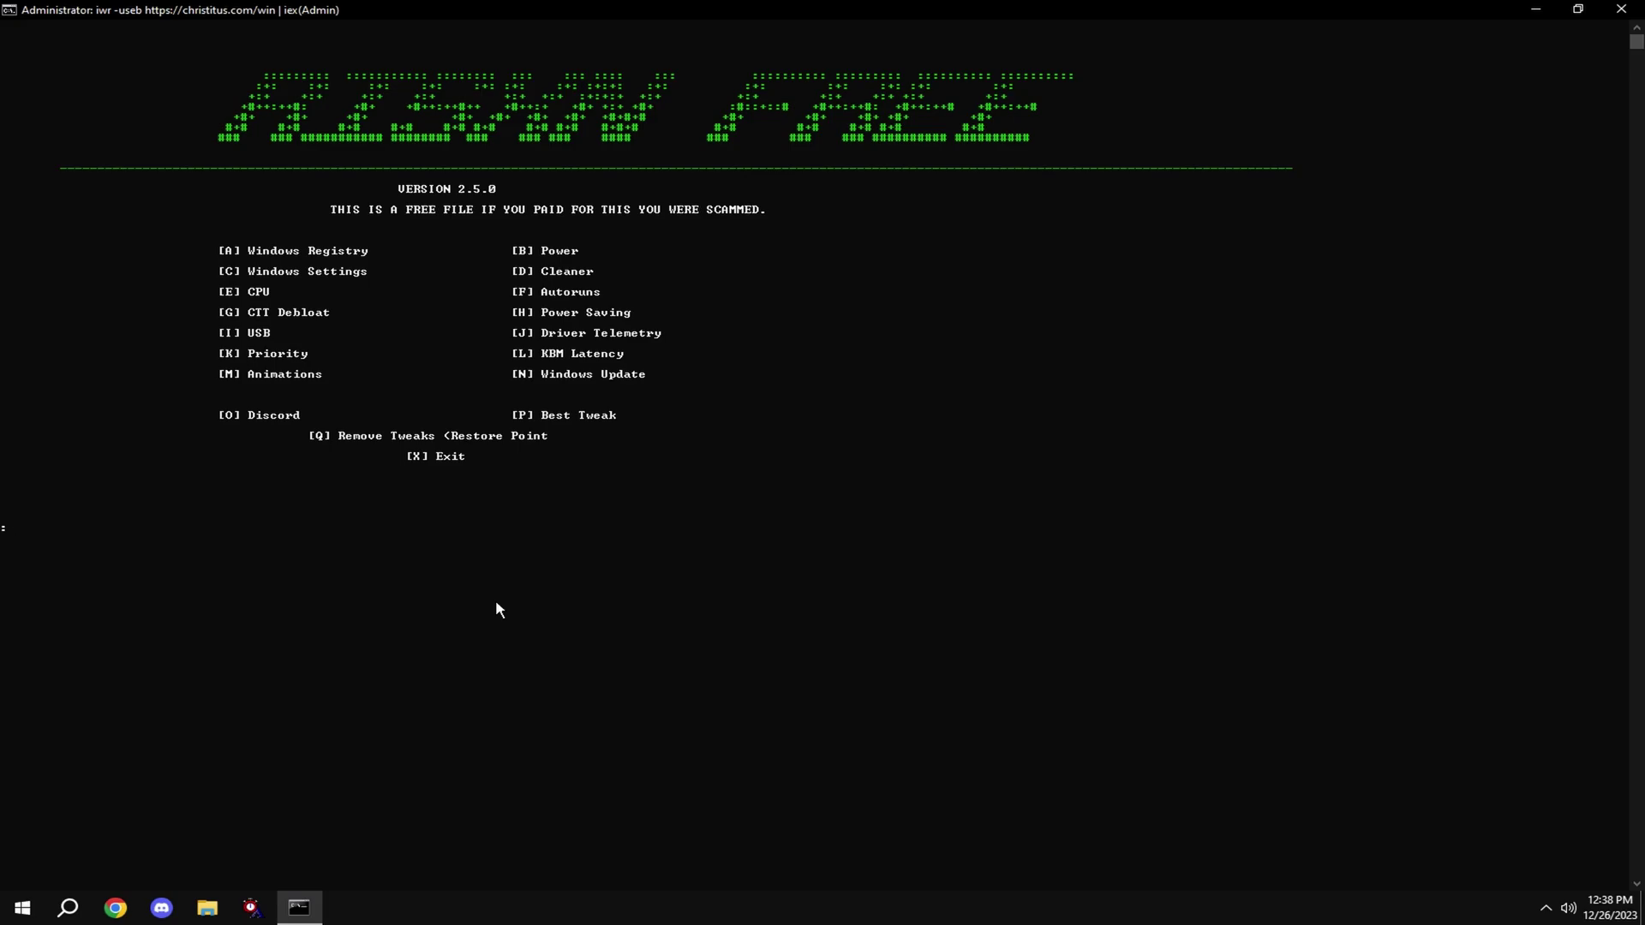
type("q")
key("Return")
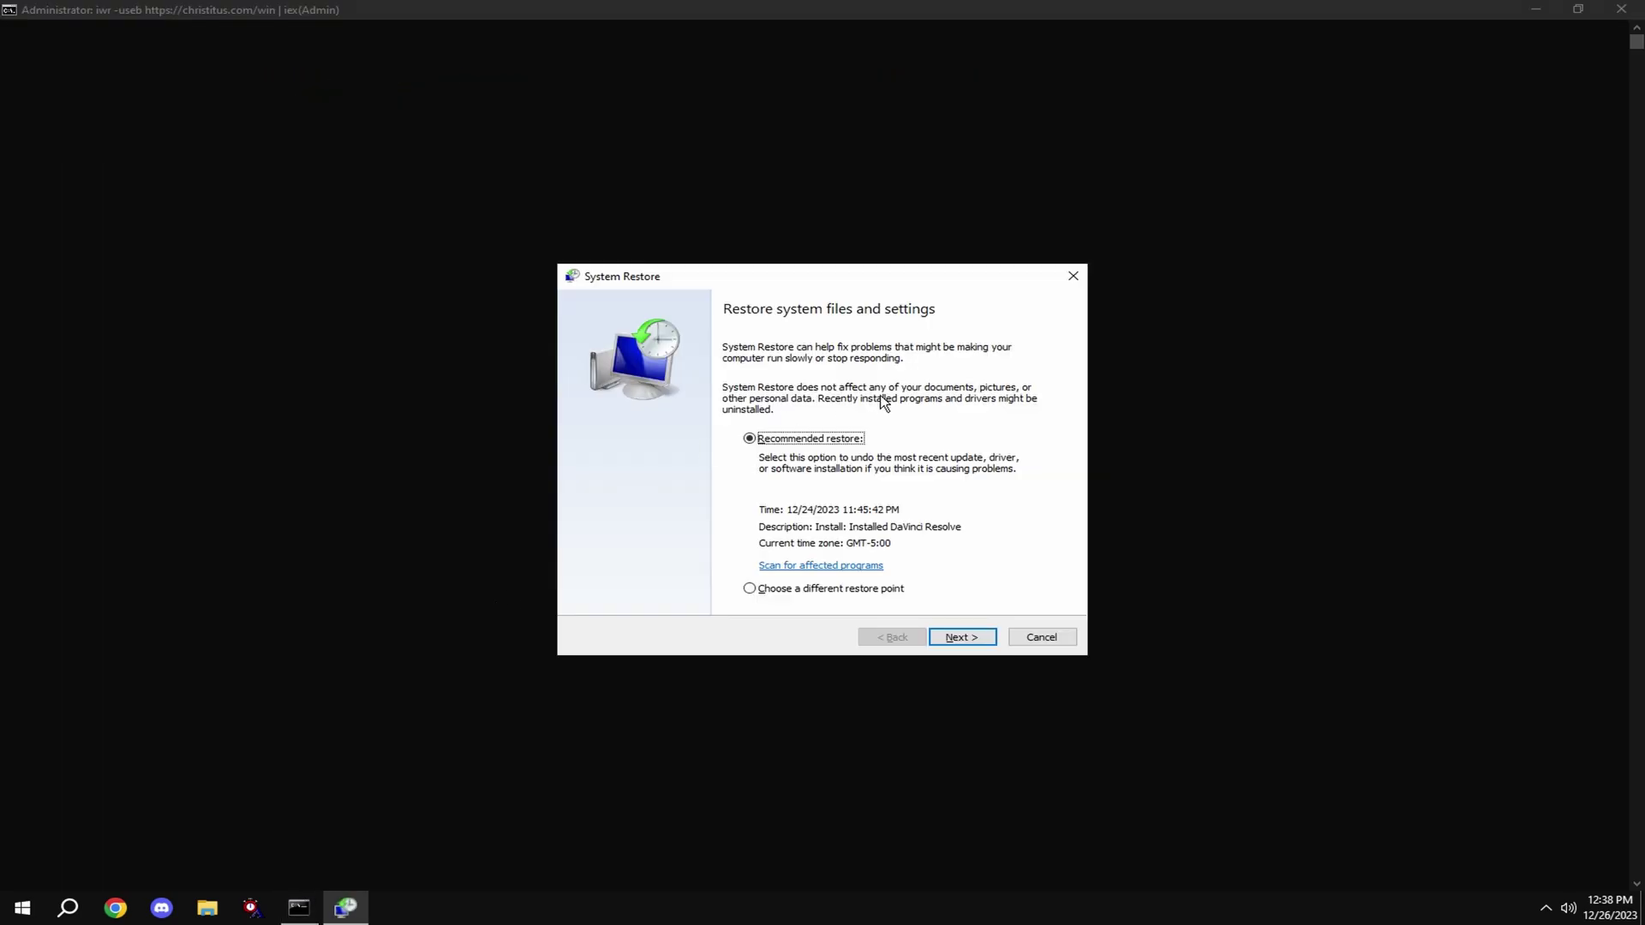